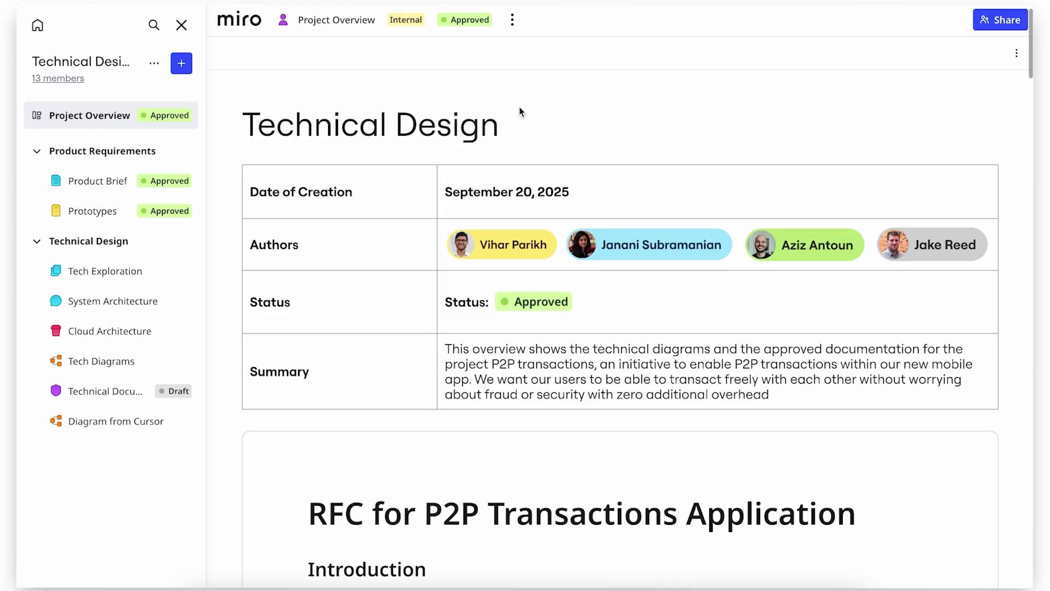
scroll(520, 107, down, 1)
scroll(519, 109, down, 2)
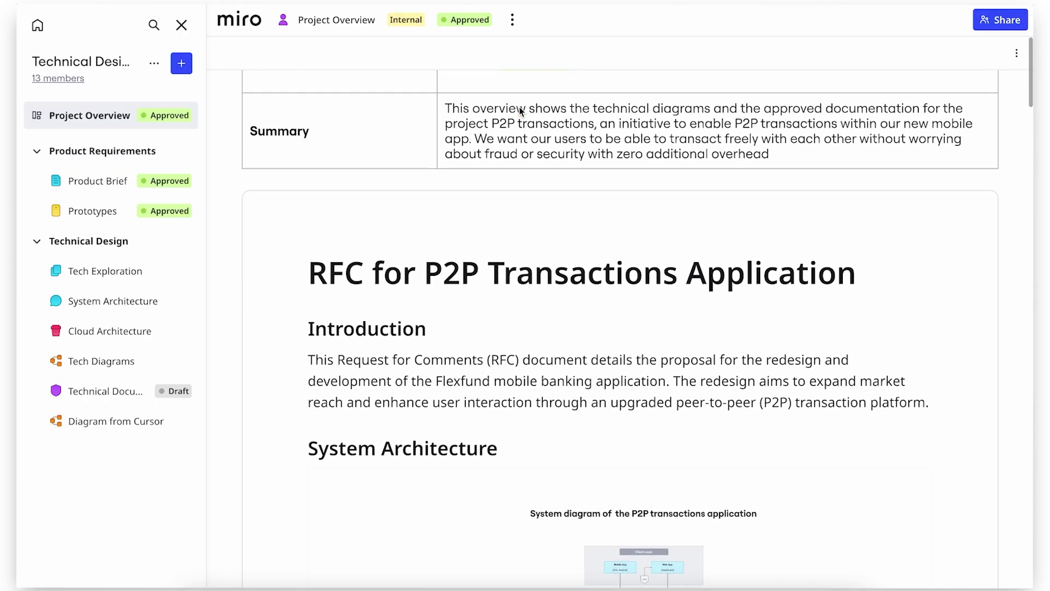
scroll(542, 240, down, 1)
scroll(545, 278, down, 2)
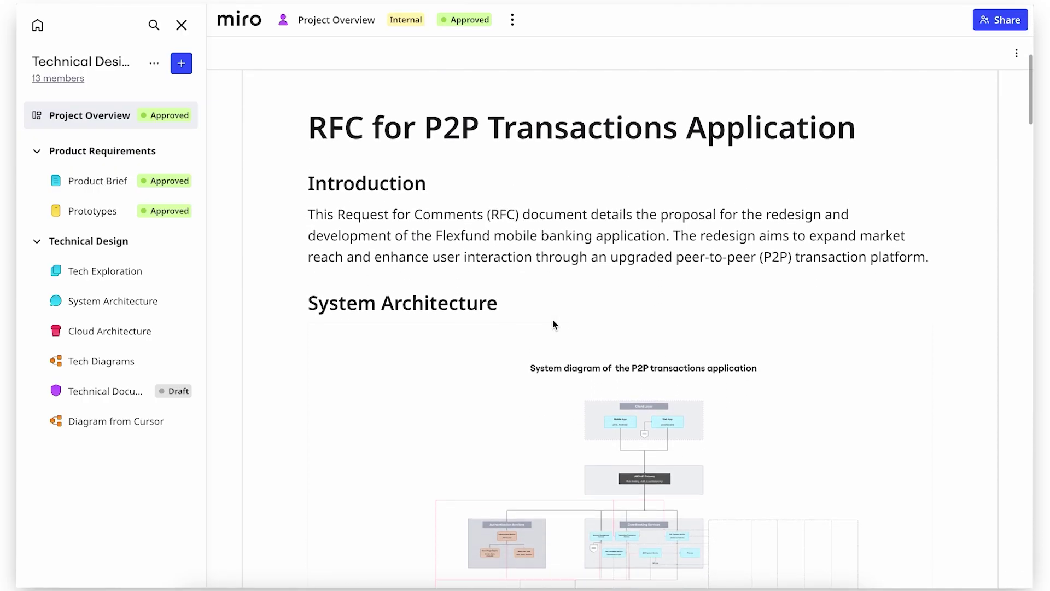
scroll(553, 321, down, 2)
scroll(553, 321, down, 1)
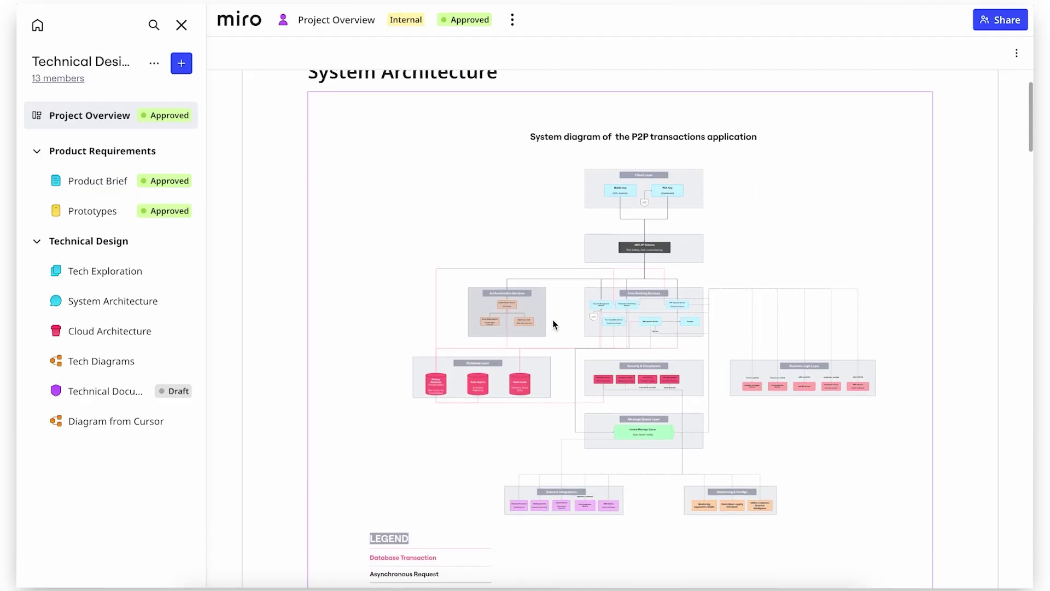
scroll(553, 324, down, 1)
scroll(553, 325, down, 1)
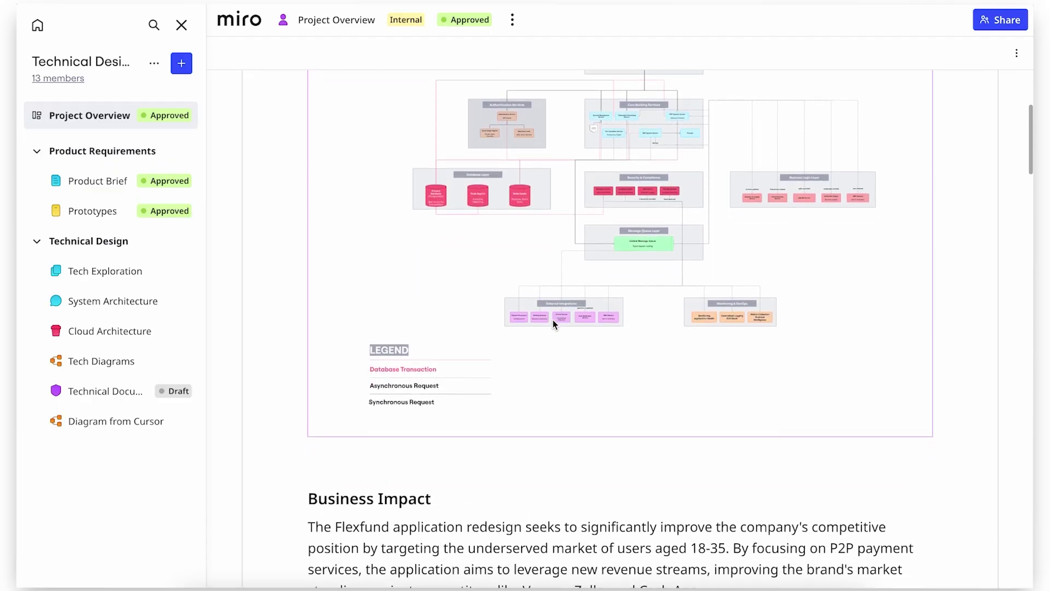
scroll(553, 324, down, 1)
scroll(553, 324, down, 1)
scroll(553, 324, down, 1)
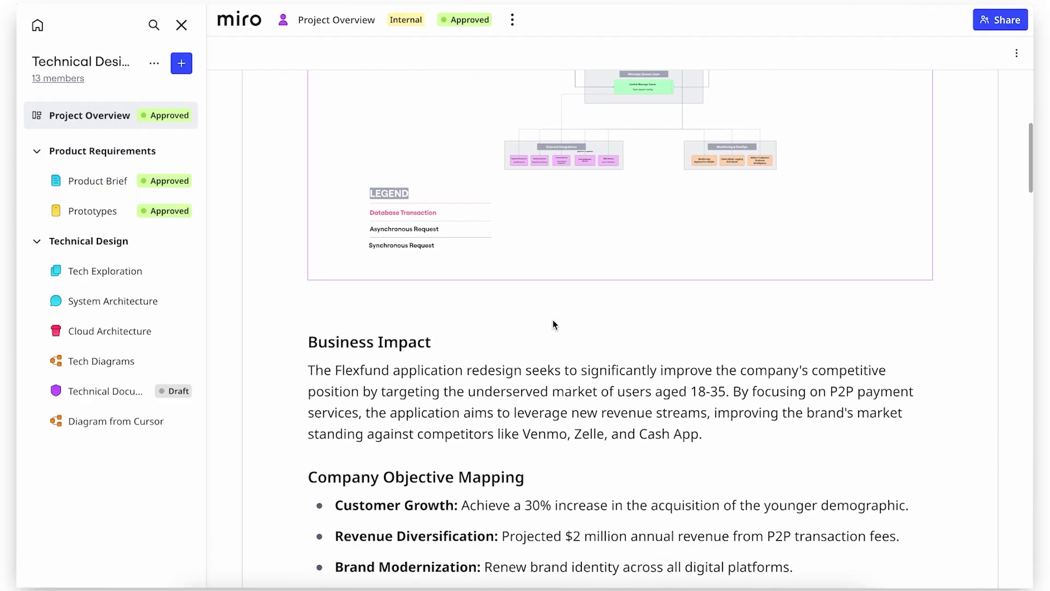
scroll(553, 325, down, 1)
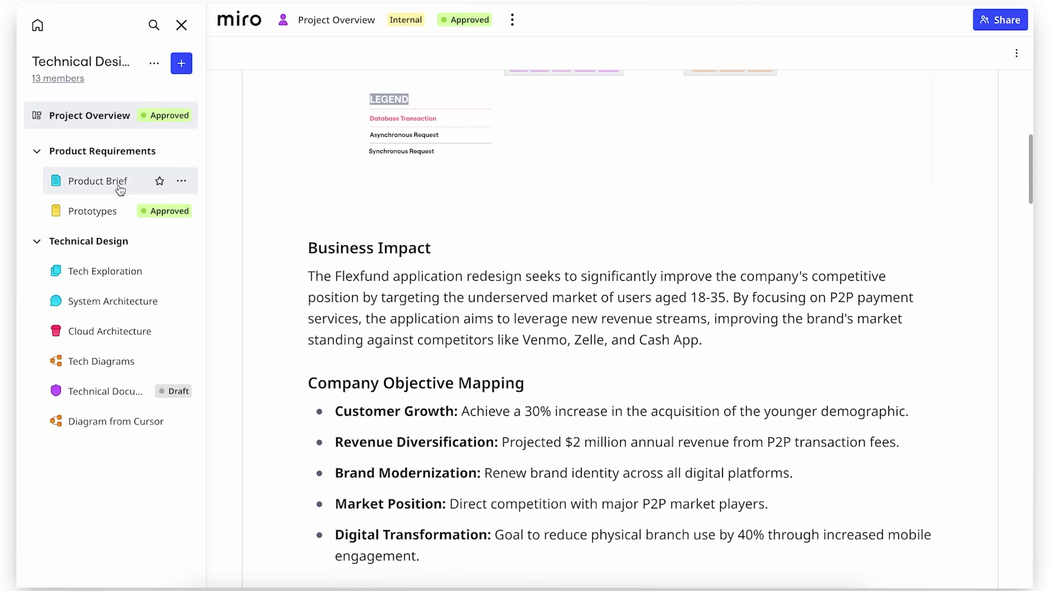
Open the Product Brief page from the Technical Design space sidebar.
click(110, 183)
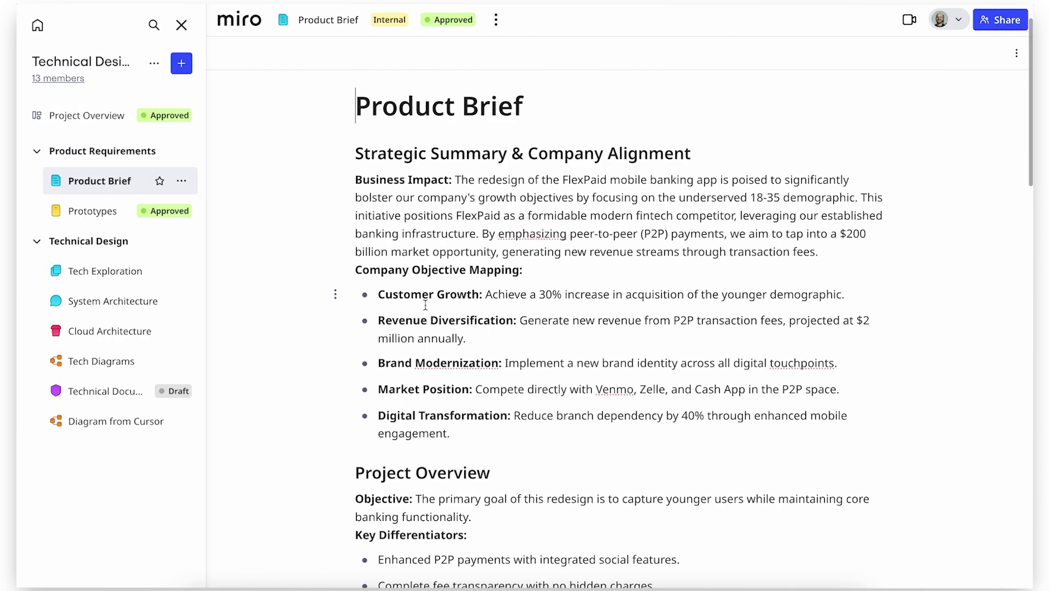
scroll(425, 305, down, 2)
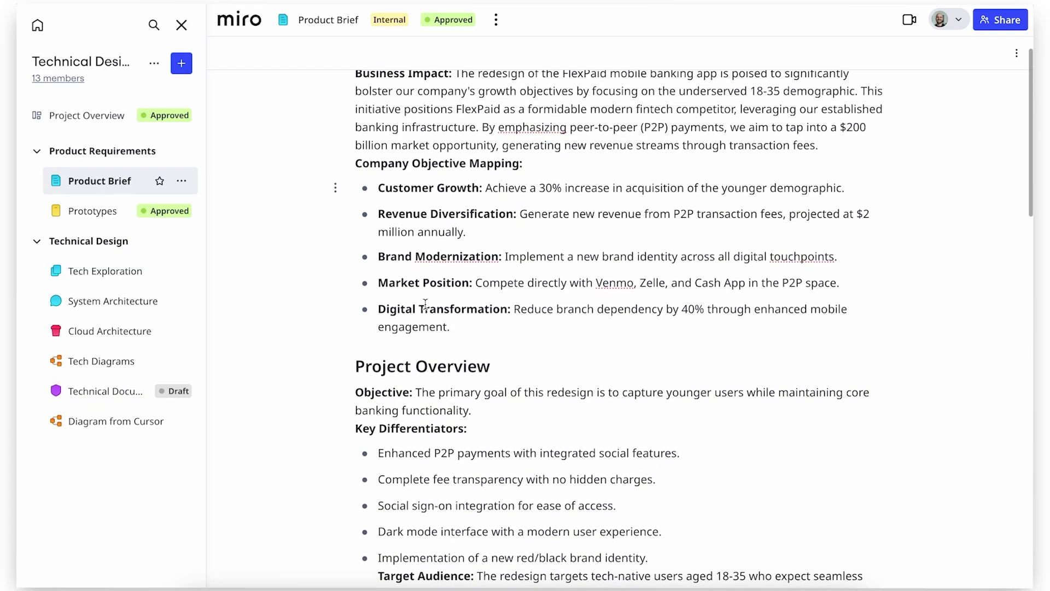
scroll(425, 306, down, 2)
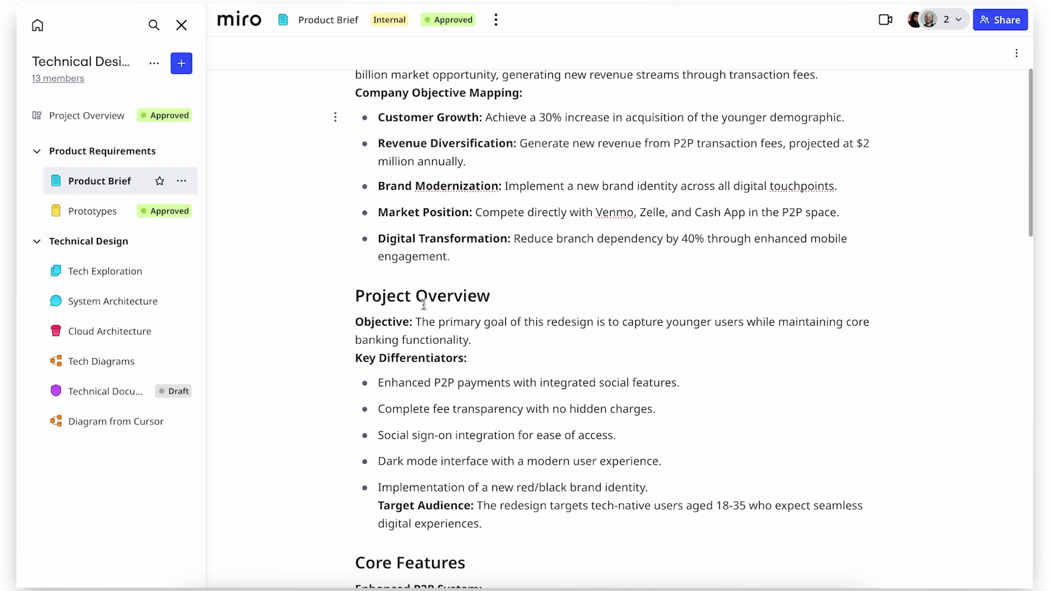
scroll(339, 295, up, 2)
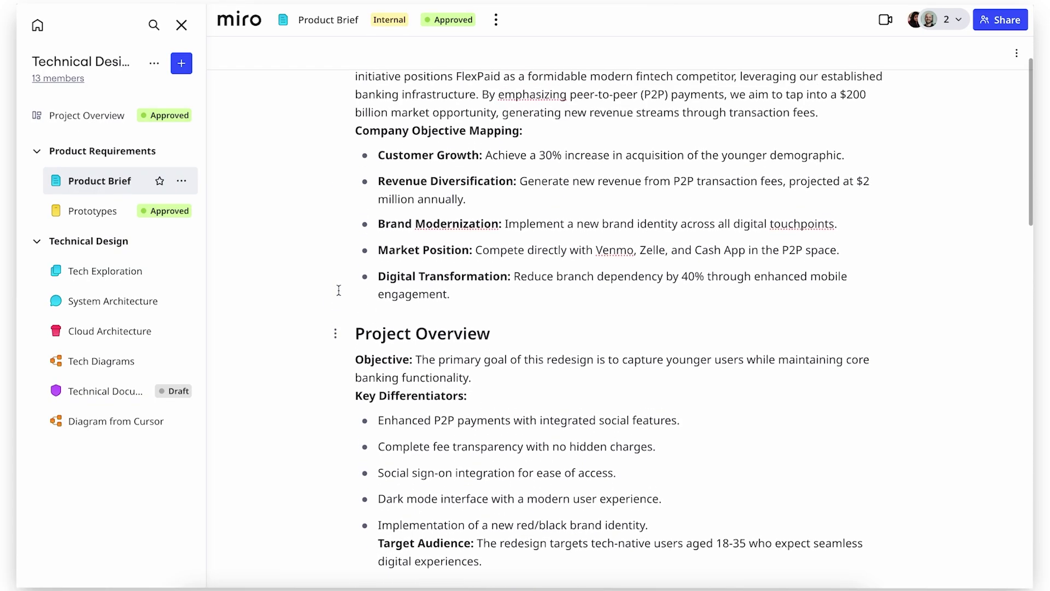
scroll(338, 292, up, 3)
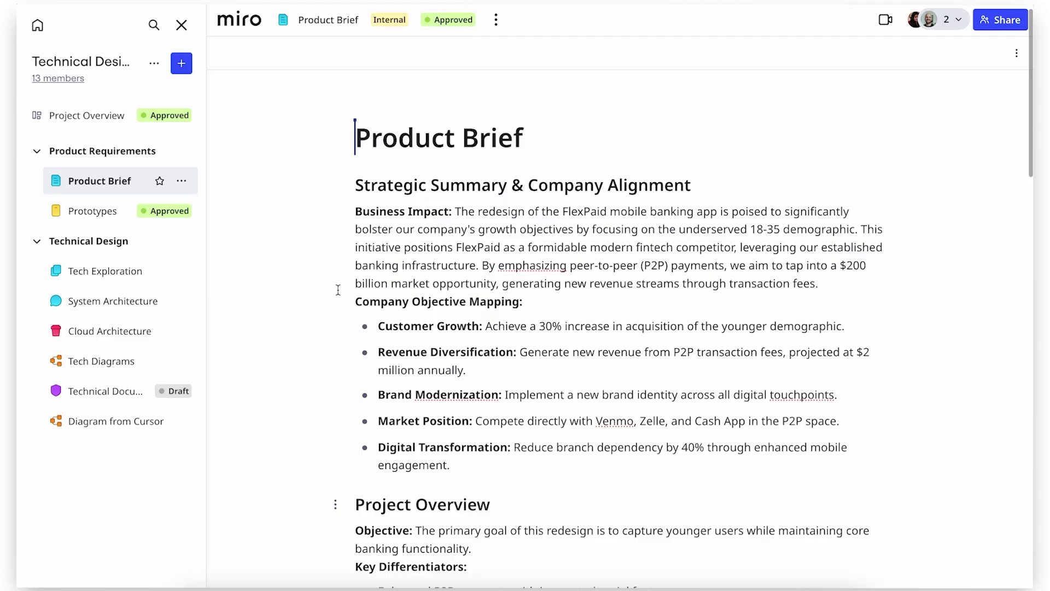
click(115, 274)
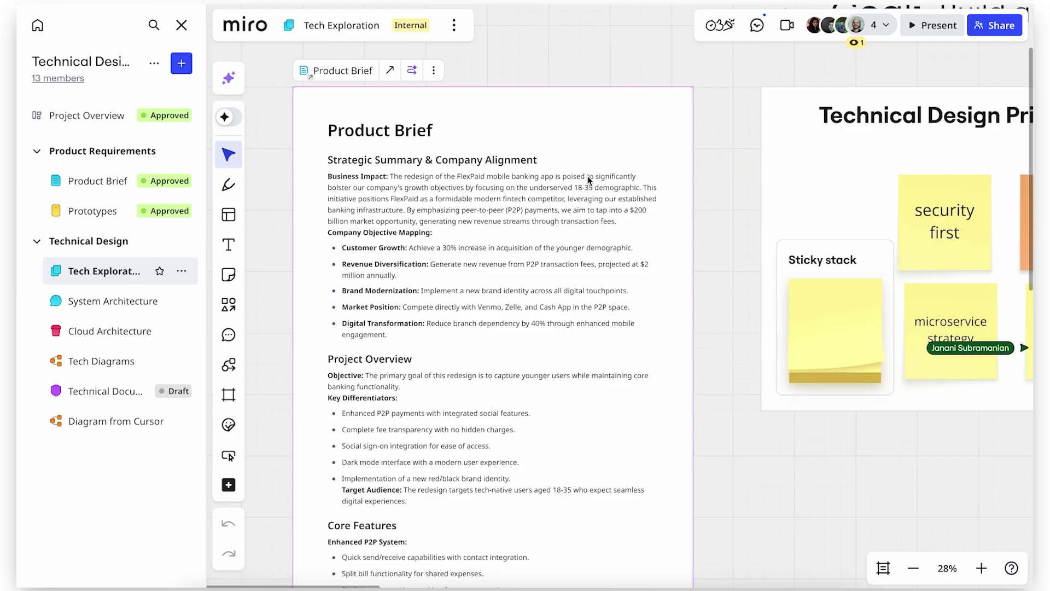
scroll(586, 176, right, 3)
scroll(587, 175, right, 2)
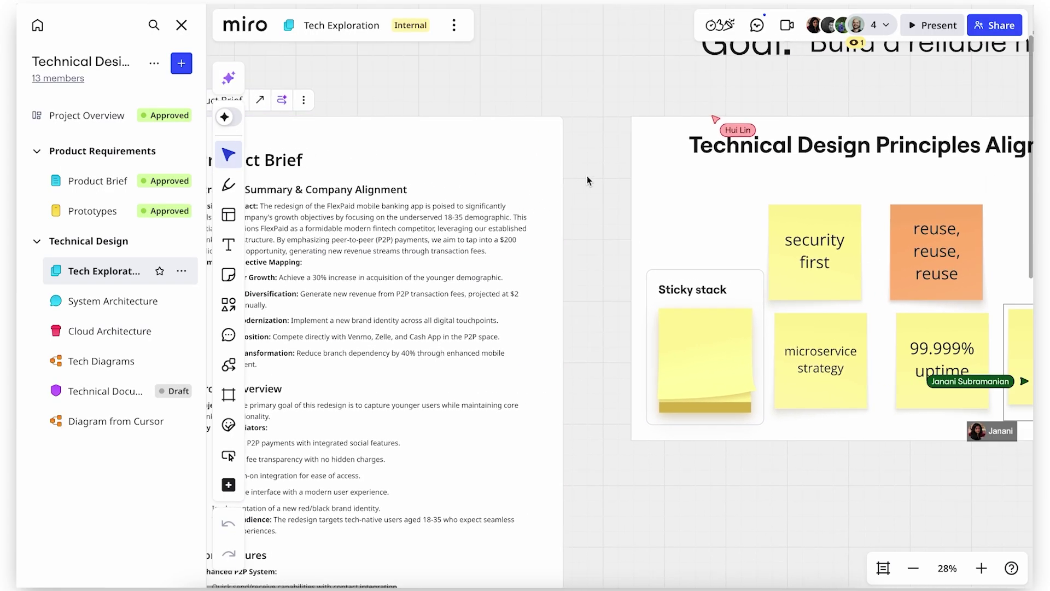
scroll(586, 176, right, 2)
scroll(587, 175, right, 2)
scroll(587, 176, right, 2)
scroll(586, 176, right, 1)
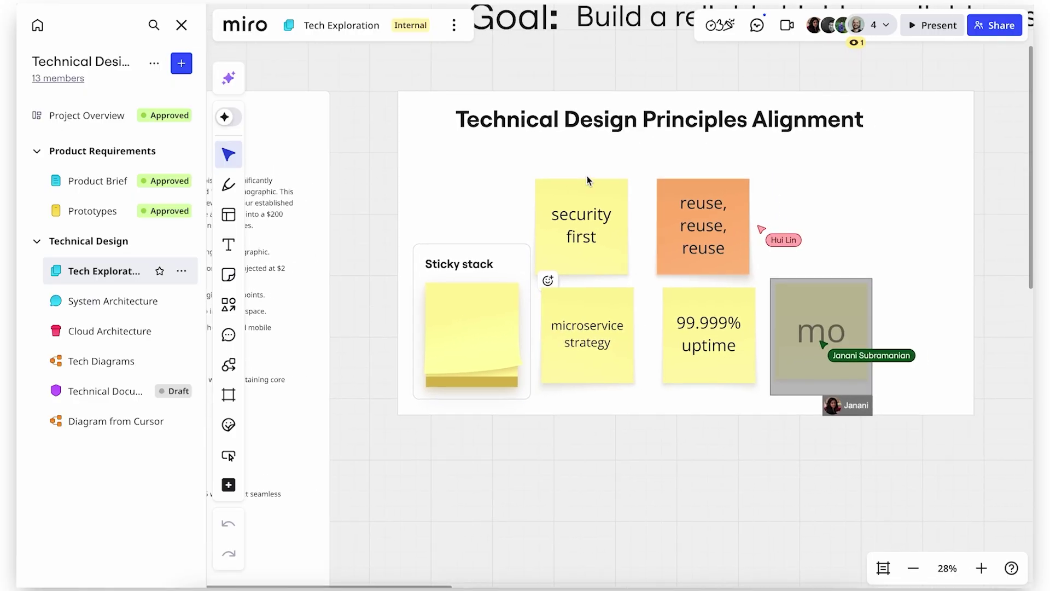
scroll(797, 104, right, 3)
scroll(797, 104, right, 2)
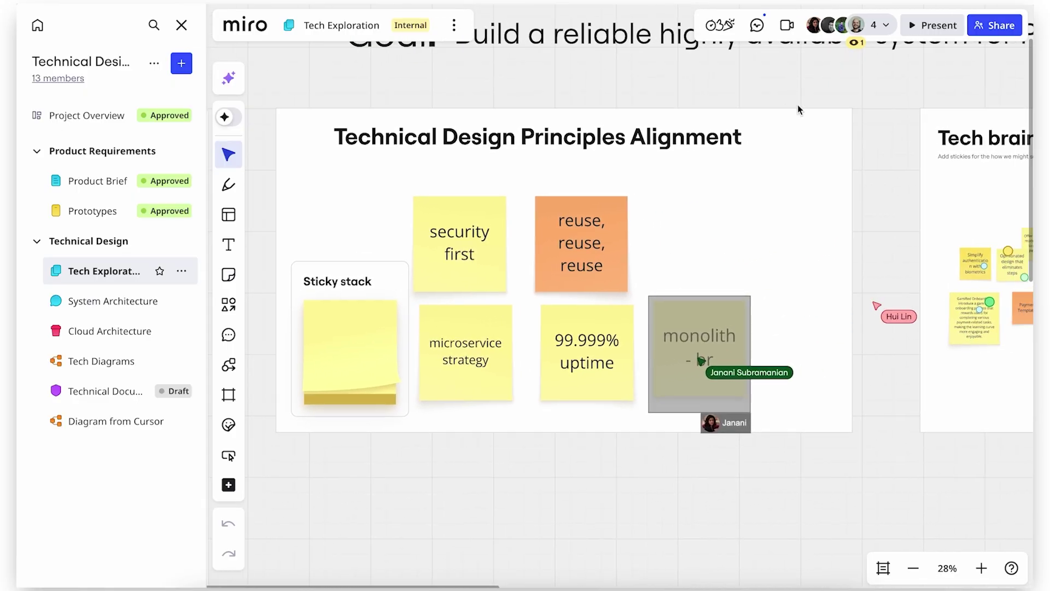
scroll(798, 104, right, 2)
scroll(798, 104, right, 2)
scroll(797, 104, right, 3)
scroll(797, 104, right, 2)
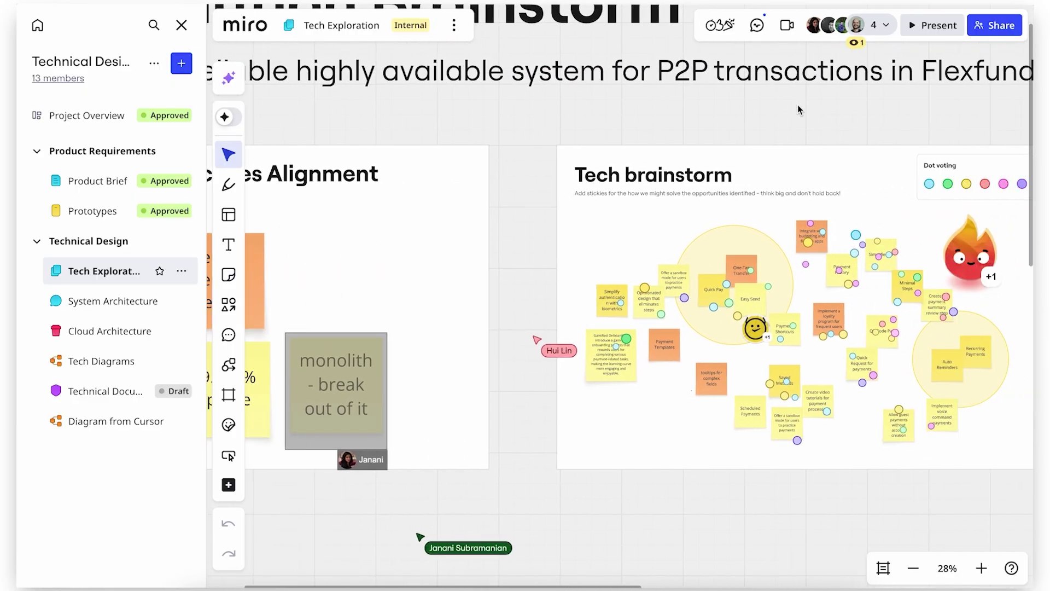
scroll(797, 105, right, 1)
scroll(833, 116, right, 3)
scroll(833, 121, right, 3)
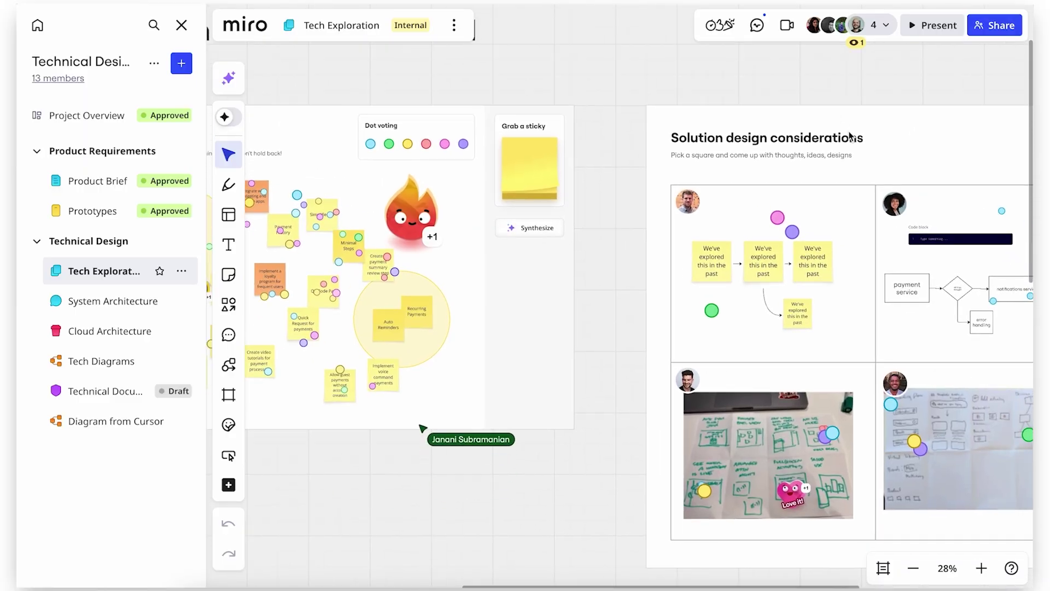
scroll(906, 194, right, 1)
scroll(906, 194, right, 3)
scroll(907, 193, down, 1)
scroll(907, 194, right, 2)
scroll(906, 193, down, 1)
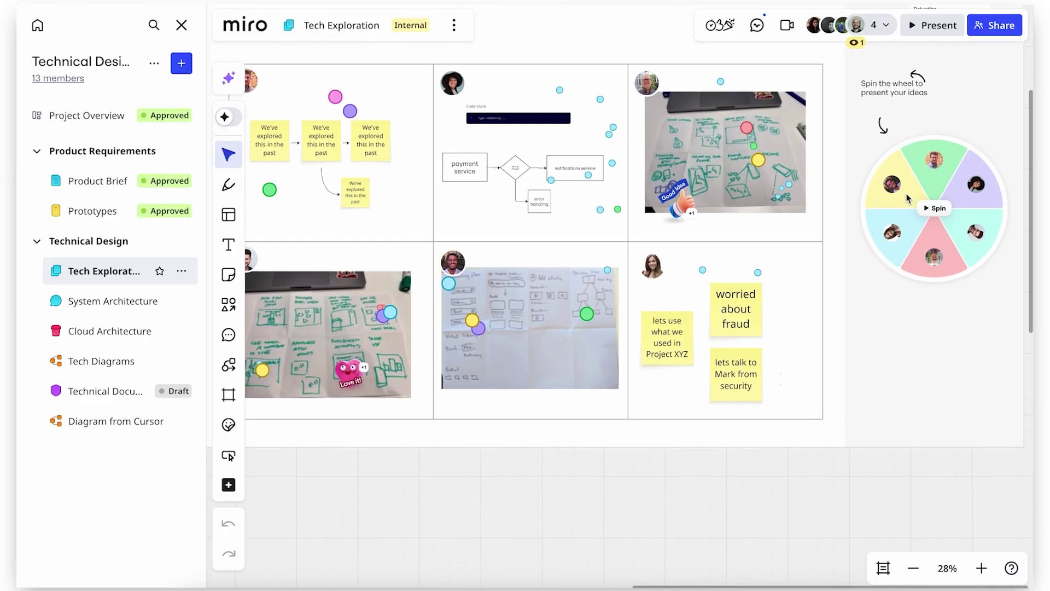
Spin the Tech Exploration wheel to pick who presents their ideas.
click(934, 208)
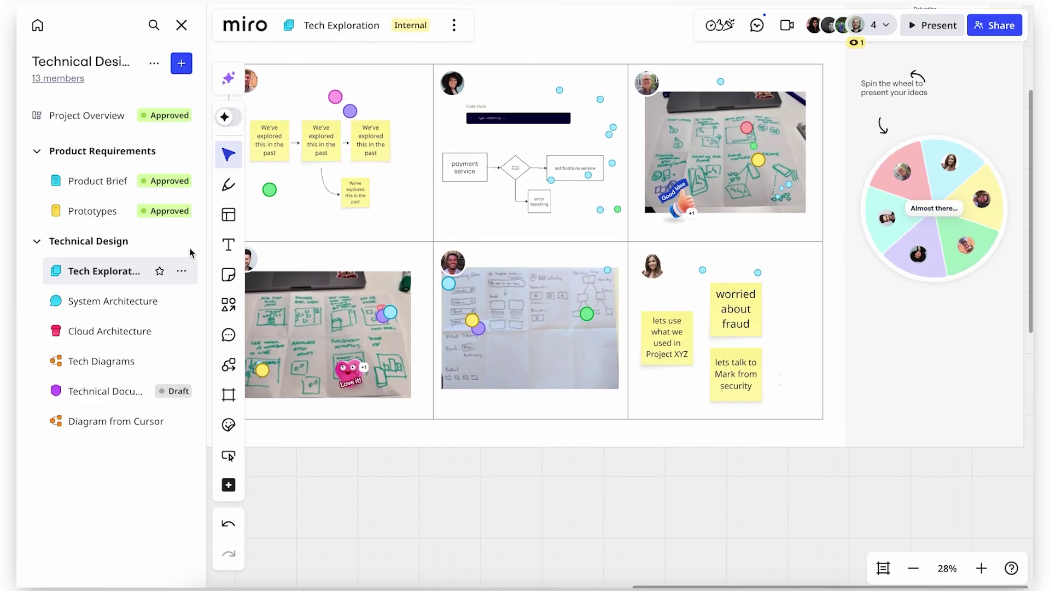
click(92, 313)
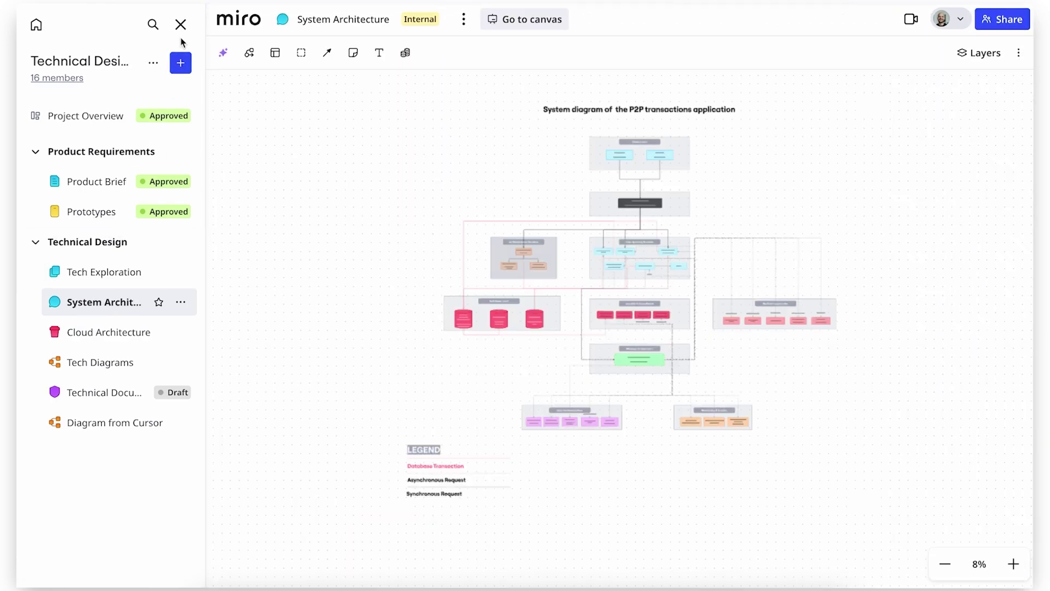
Add a small brand-styled yellow rectangle from the diagramming shapes library.
click(180, 24)
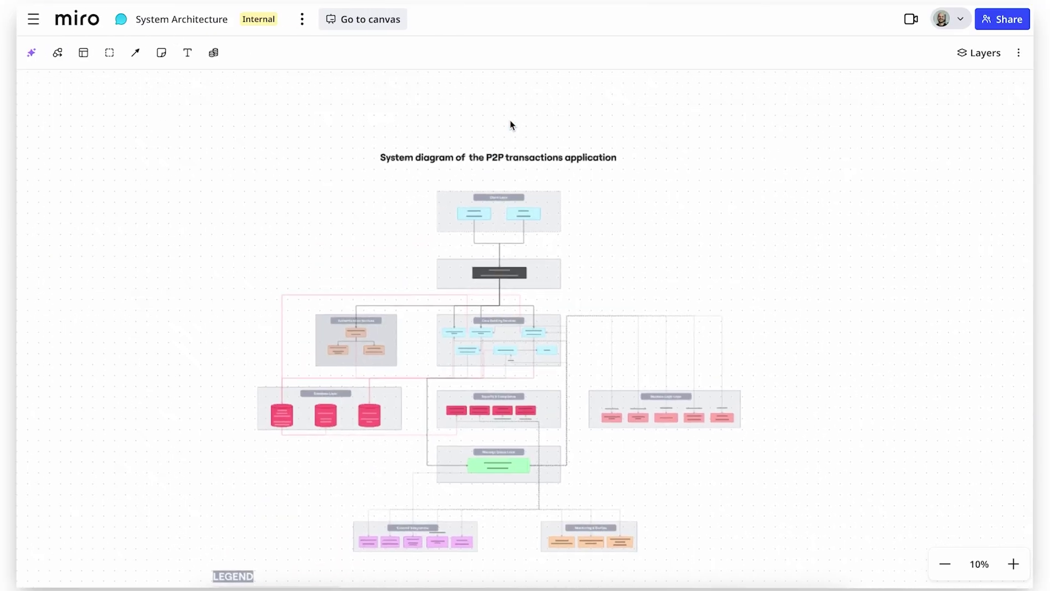
scroll(503, 216, up, 5)
scroll(502, 216, left, 5)
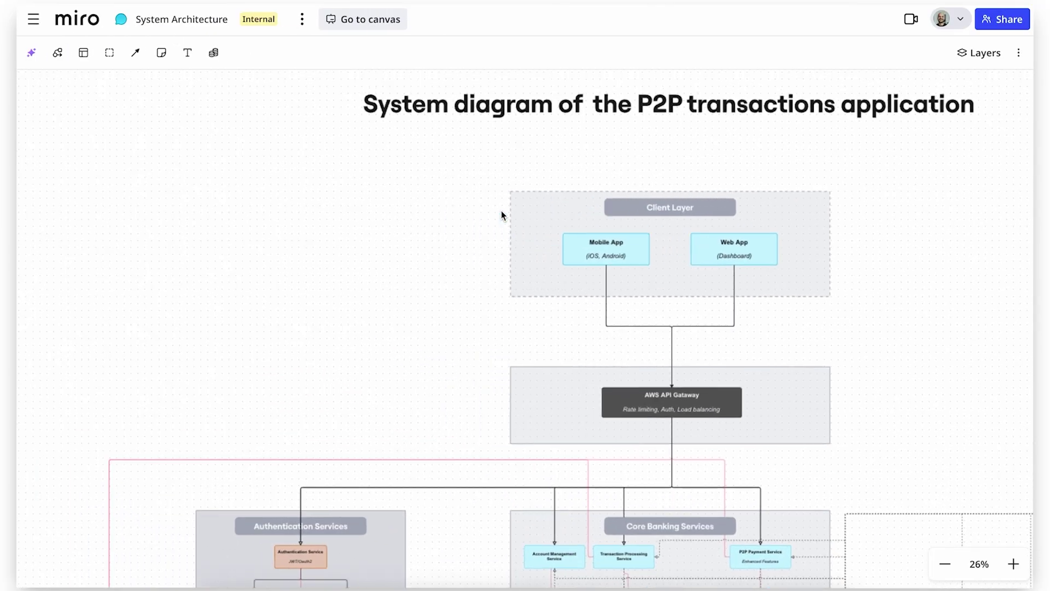
click(57, 53)
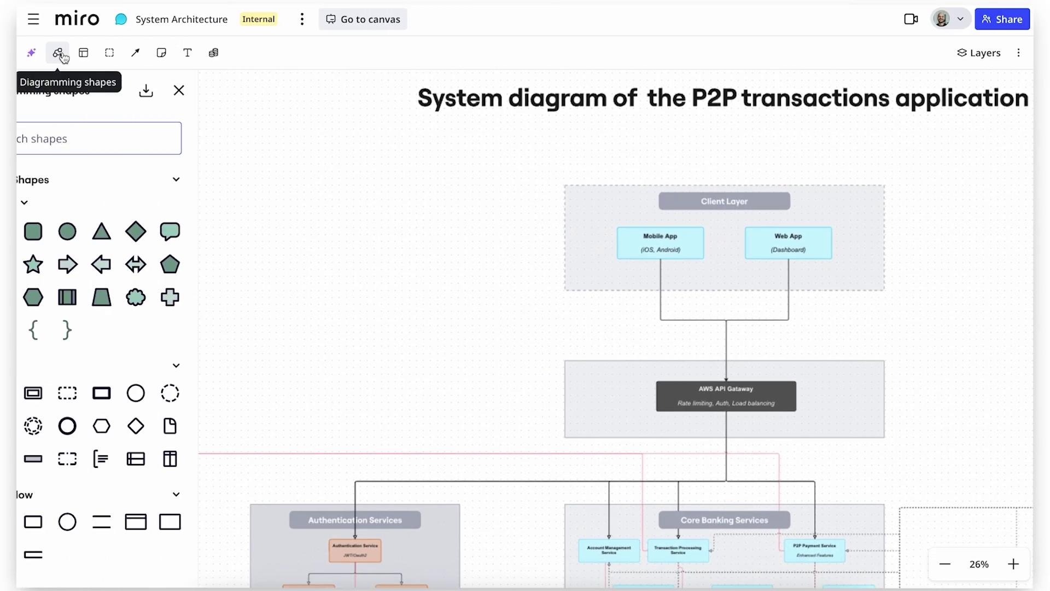
click(60, 271)
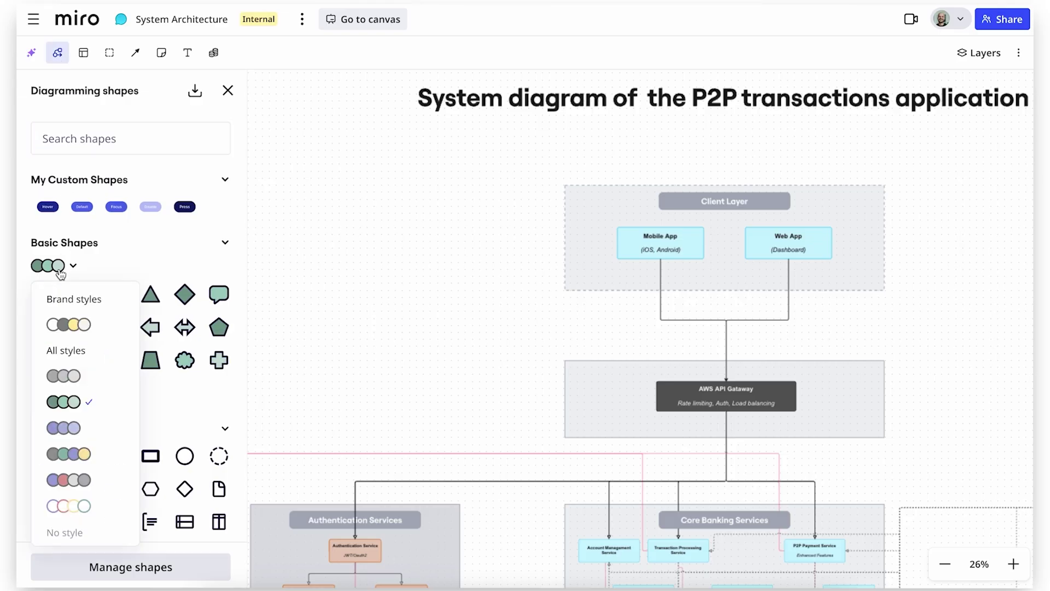
click(62, 324)
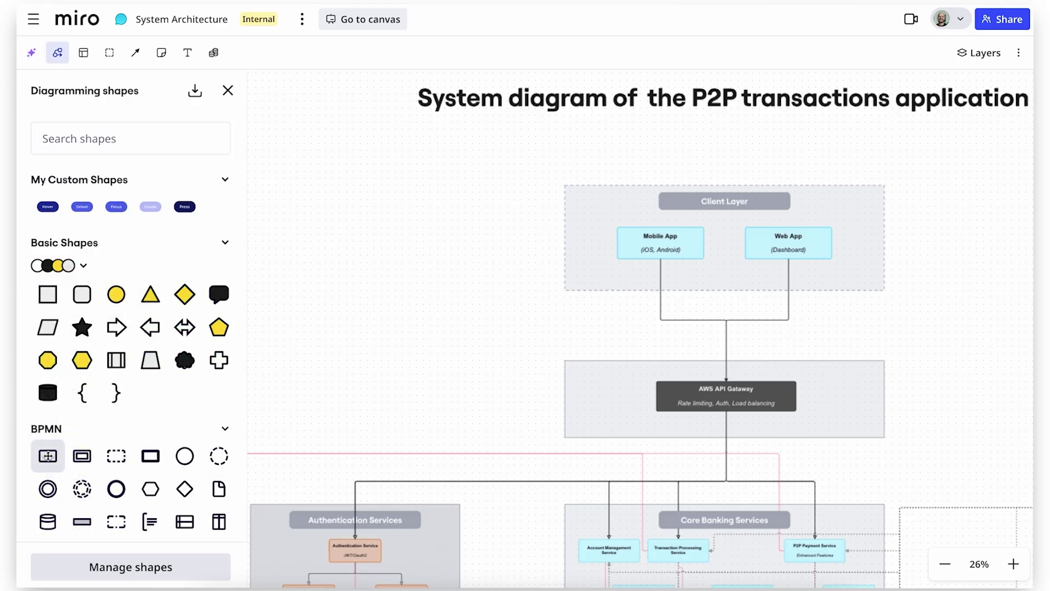
mouse_move(49, 455)
mouse_down()
mouse_move(419, 262)
mouse_move(617, 243)
mouse_up()
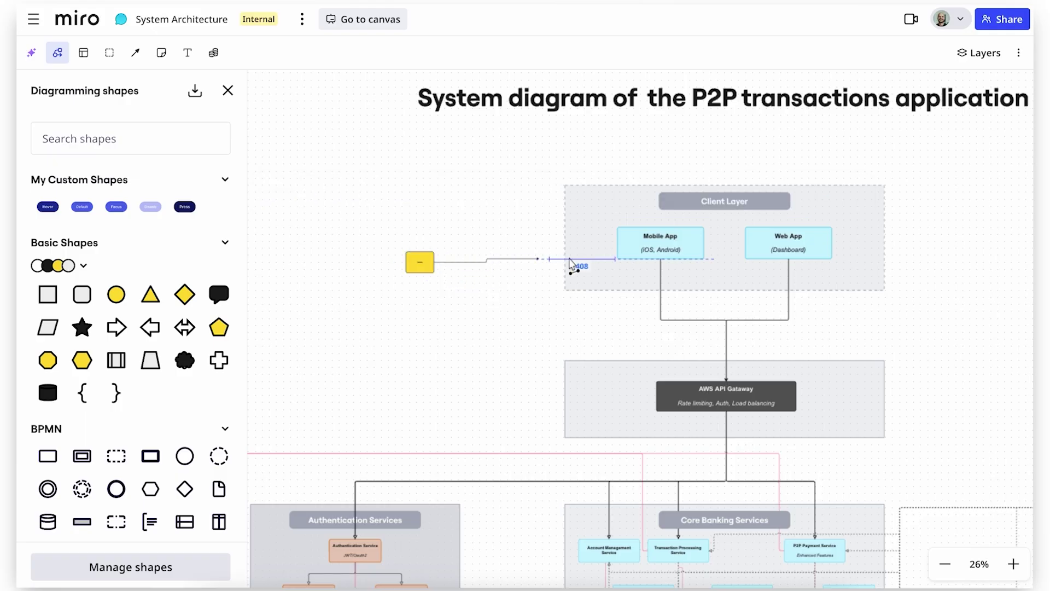
Enlarge the yellow box, fill it Breakthrough Black, and close the shapes library.
click(410, 265)
drag(406, 272, 375, 284)
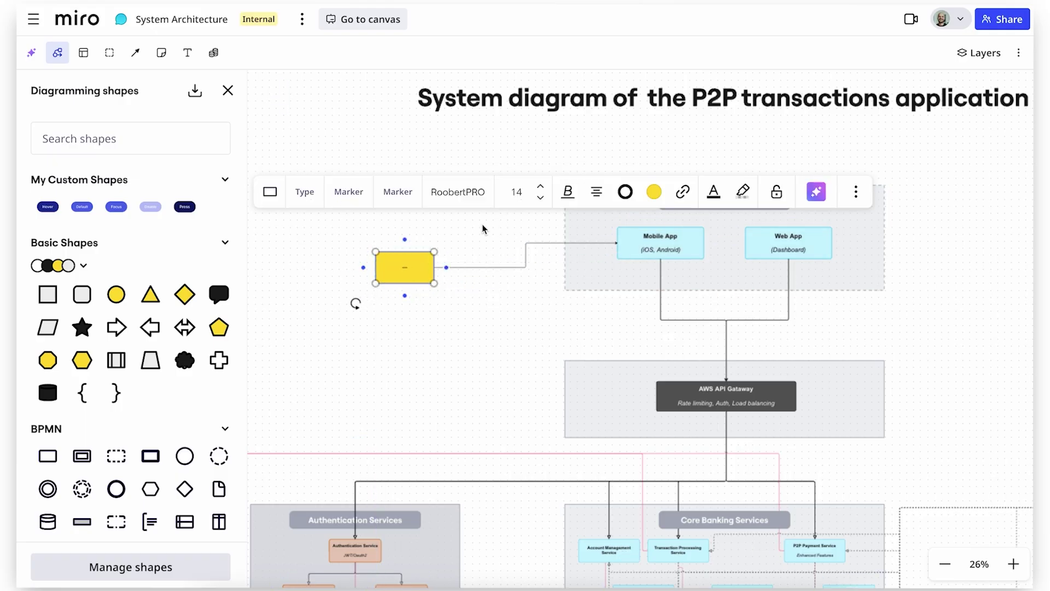
click(653, 191)
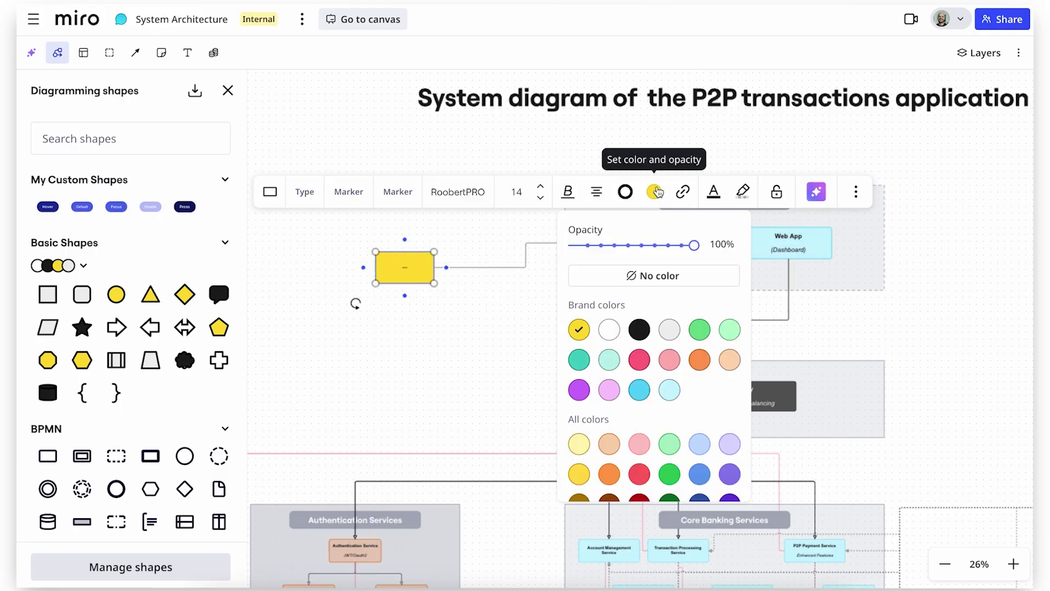
click(639, 330)
click(471, 338)
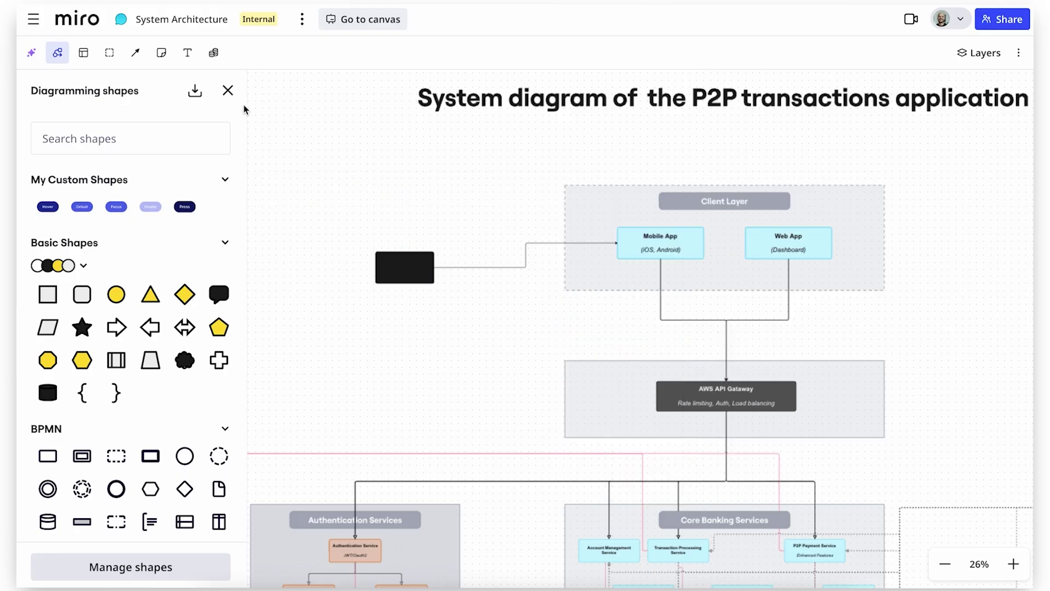
click(227, 90)
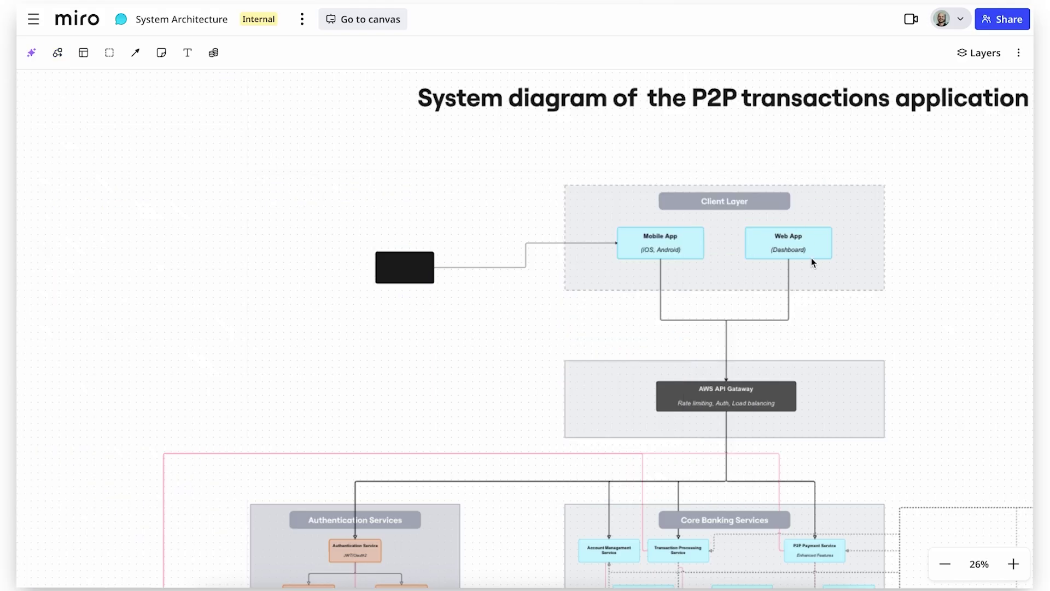
scroll(811, 258, down, 5)
scroll(880, 291, right, 3)
scroll(881, 292, down, 2)
scroll(880, 296, right, 3)
scroll(881, 295, down, 1)
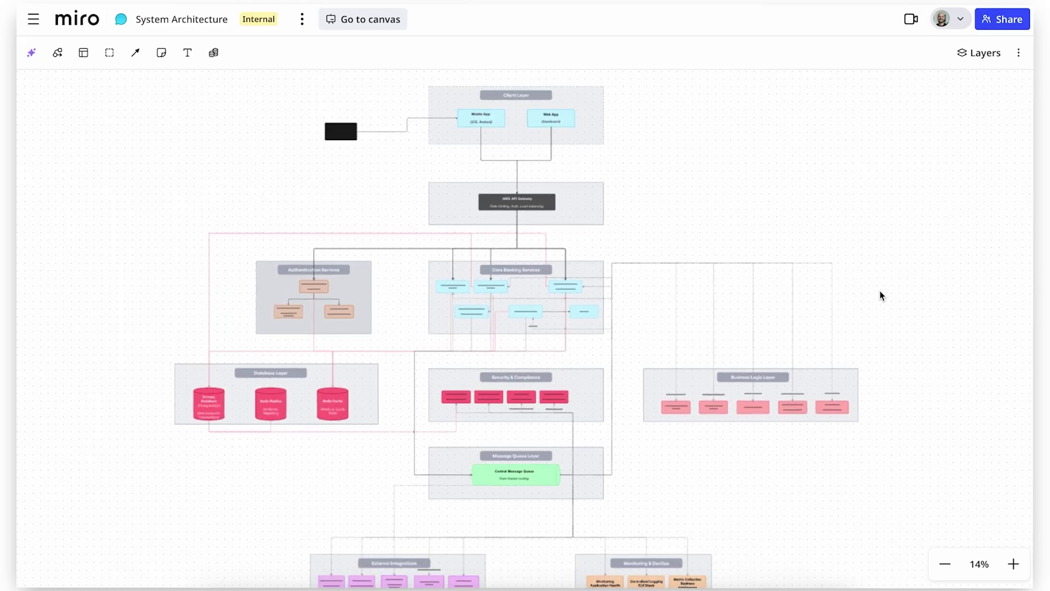
Hide the Authentication Services and Business Logic Services layers, then show them again.
click(979, 54)
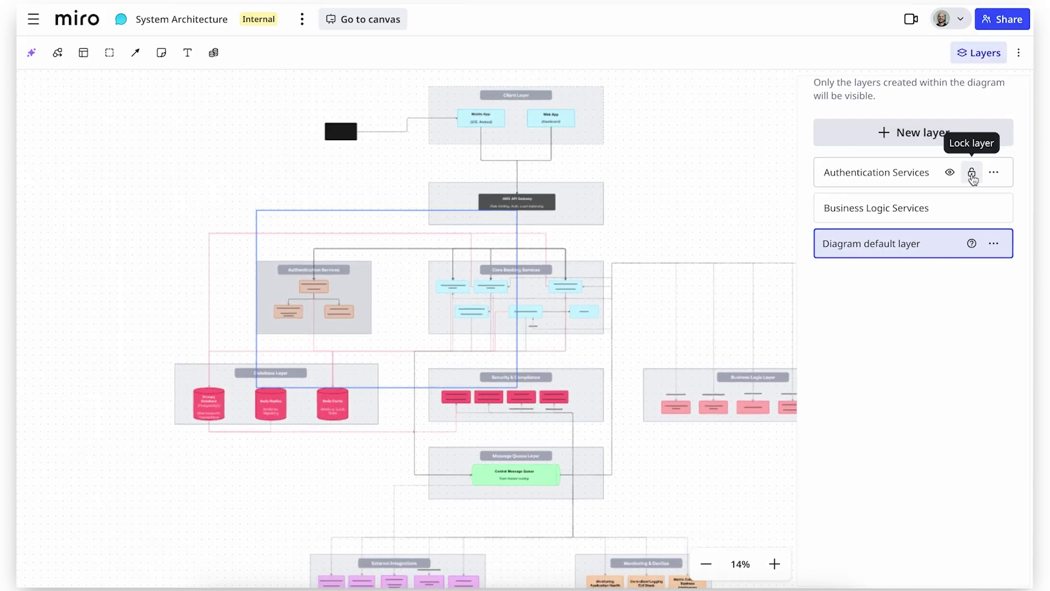
click(950, 174)
click(951, 210)
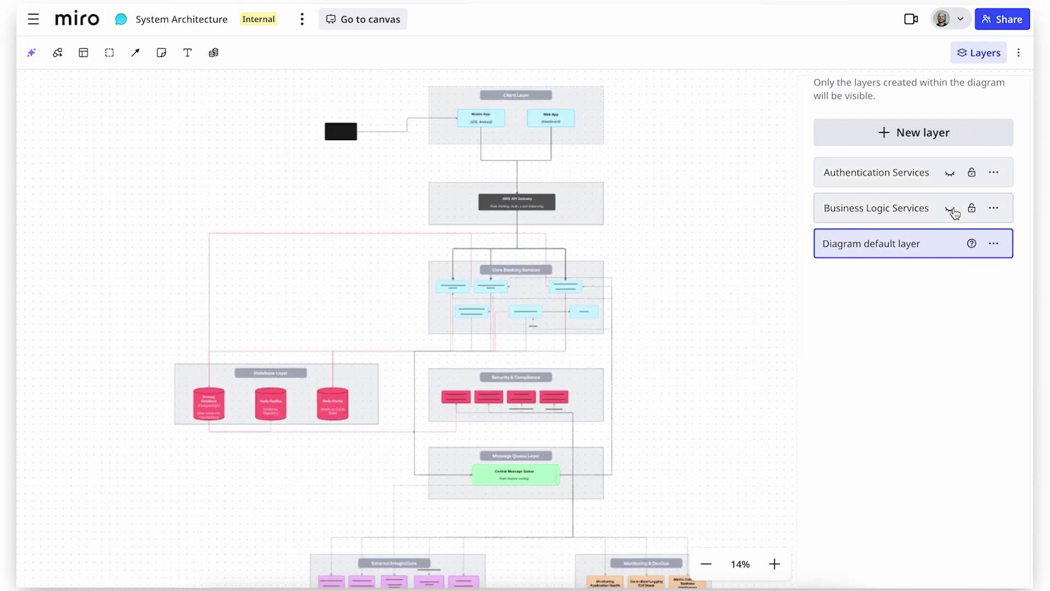
click(951, 210)
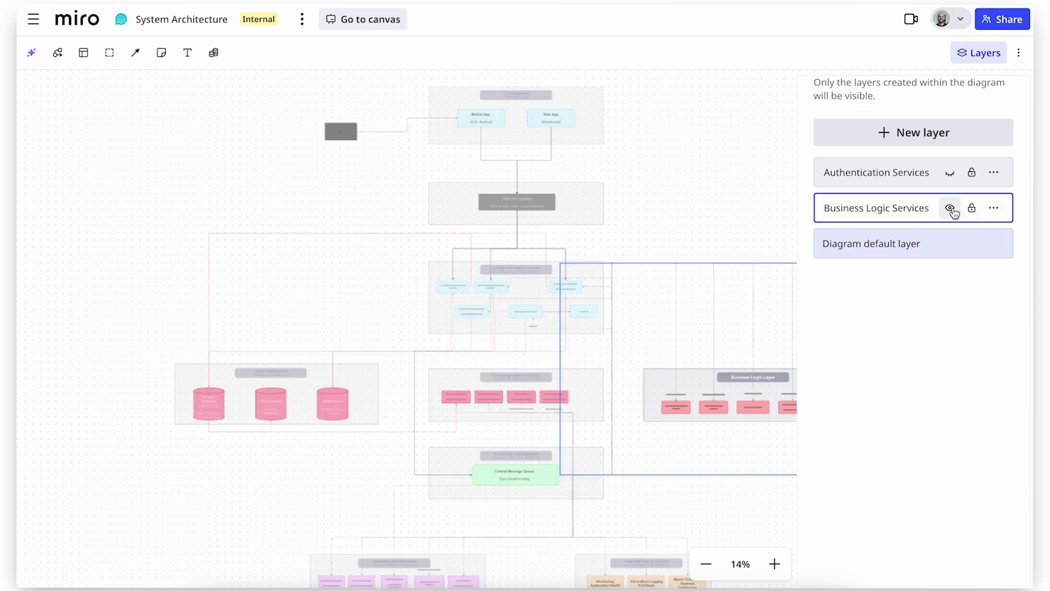
click(949, 172)
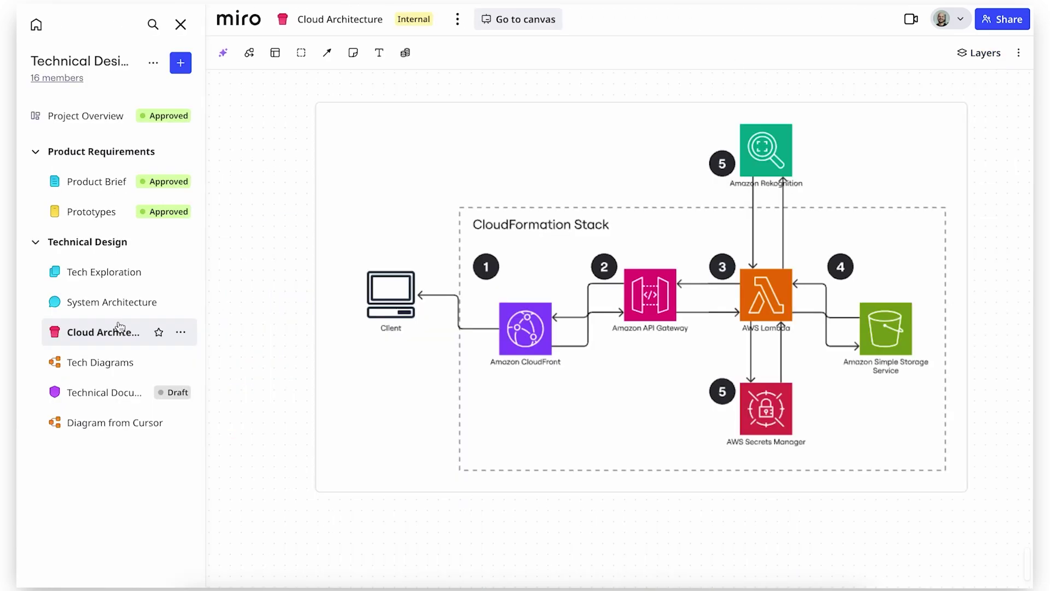
Calculate the selected cloud diagram's AWS cost of $11.37 per hour.
click(180, 24)
scroll(411, 187, down, 2)
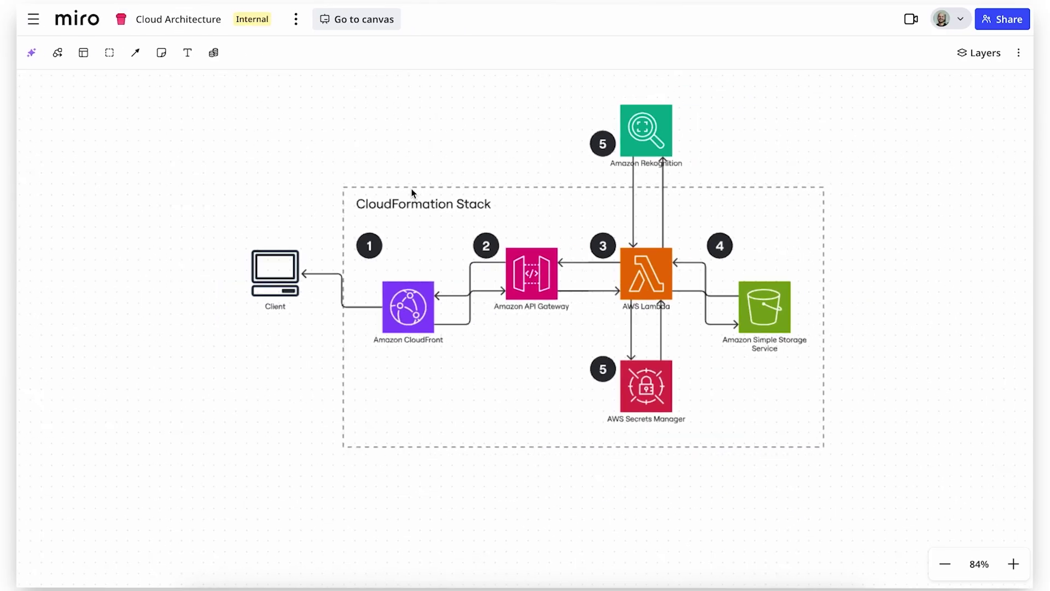
drag(223, 106, 794, 399)
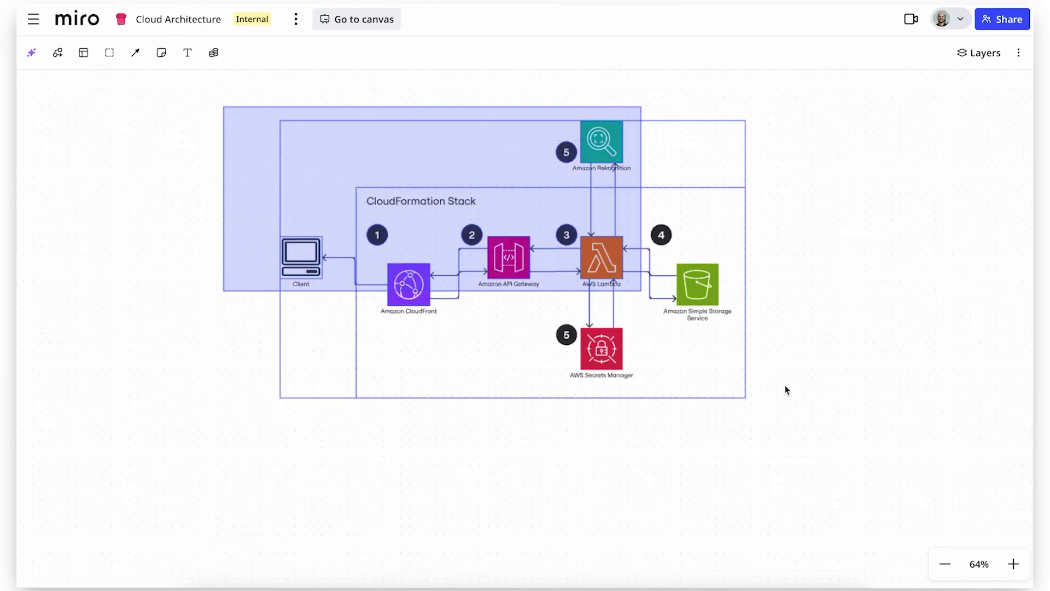
click(215, 56)
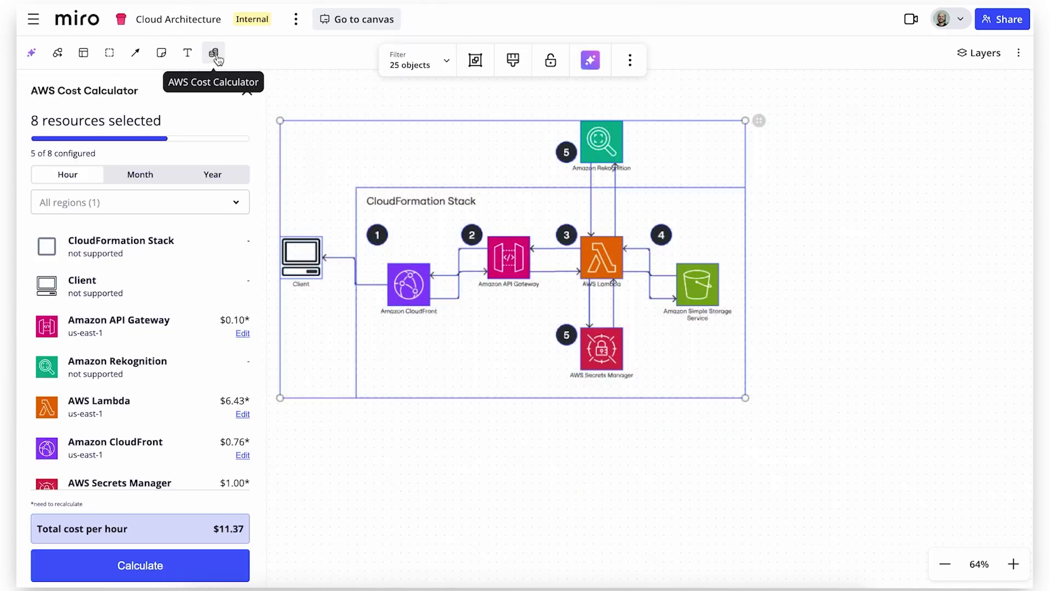
click(195, 568)
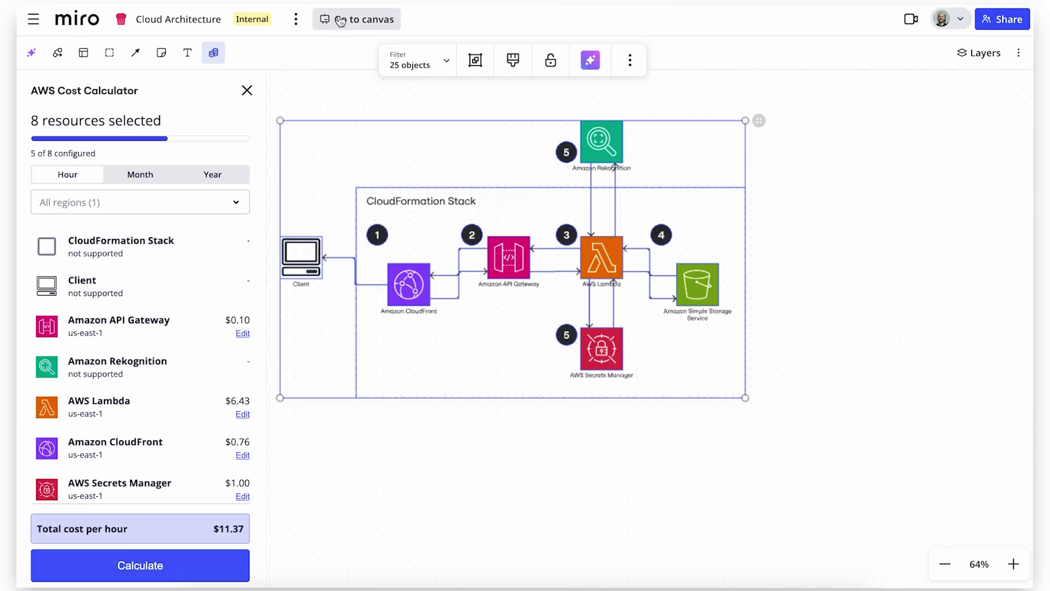
click(32, 19)
click(108, 362)
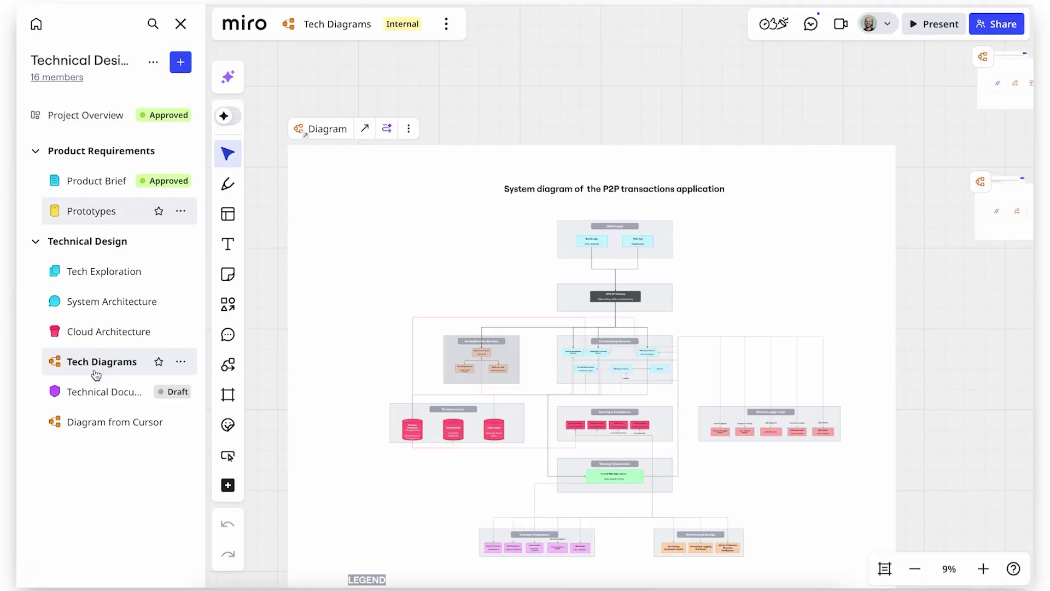
Connect the P2P system diagram frame to the ER Diagram and Diagram frames.
click(180, 24)
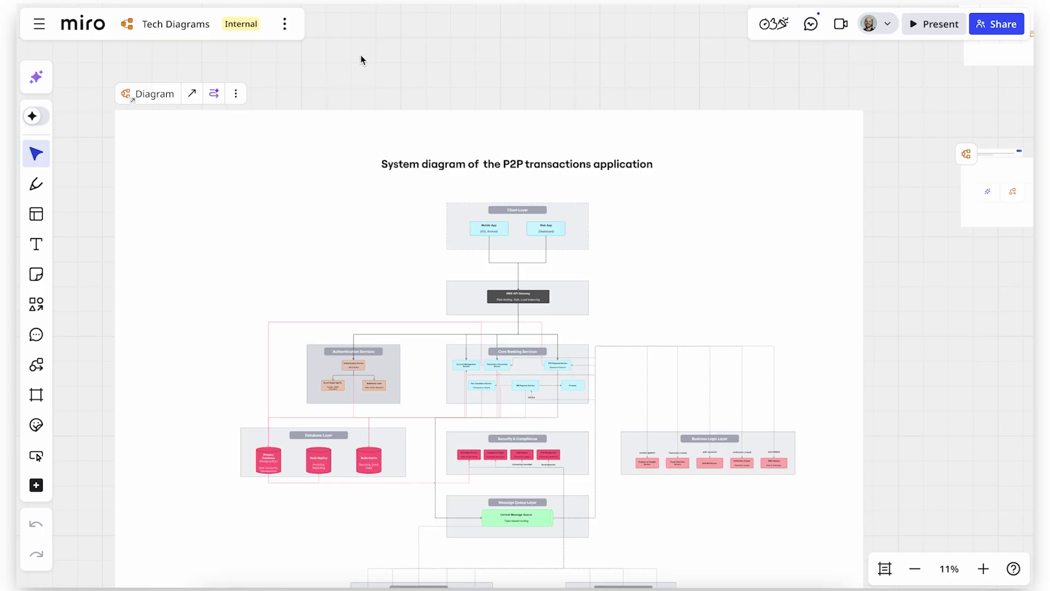
scroll(569, 98, right, 5)
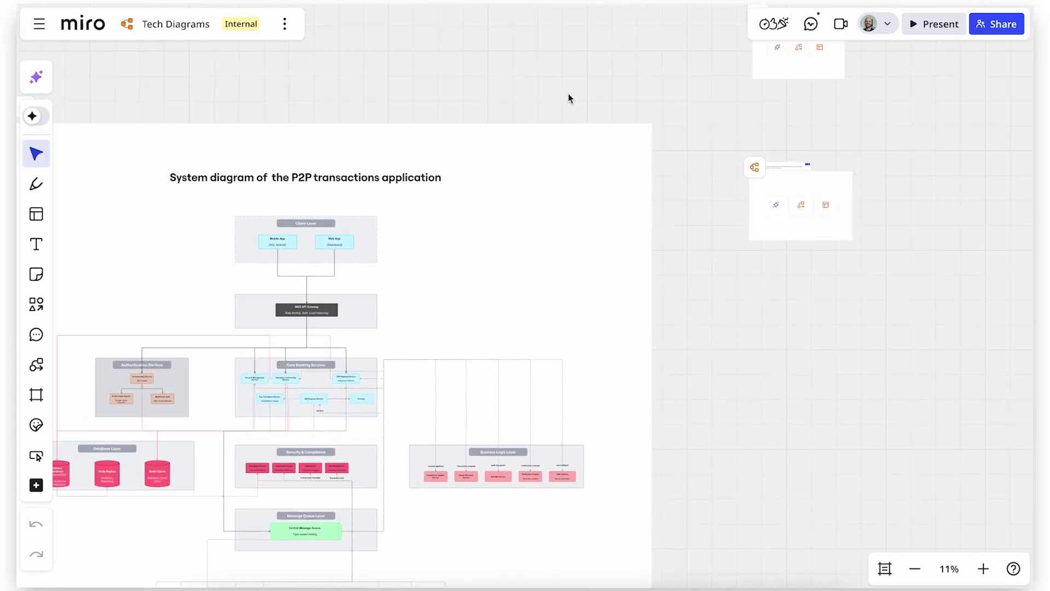
scroll(569, 98, up, 3)
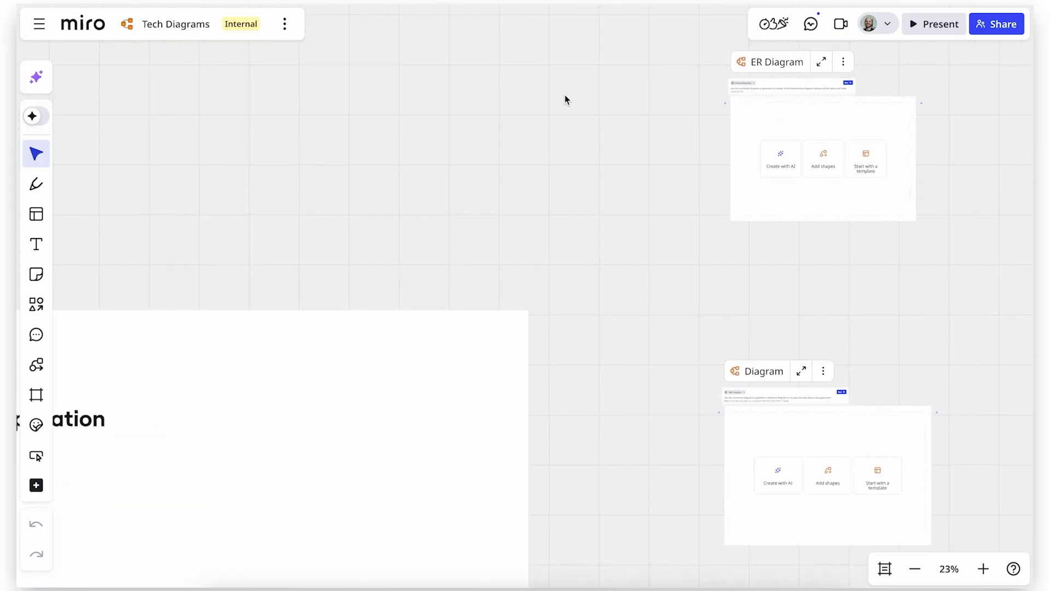
click(416, 380)
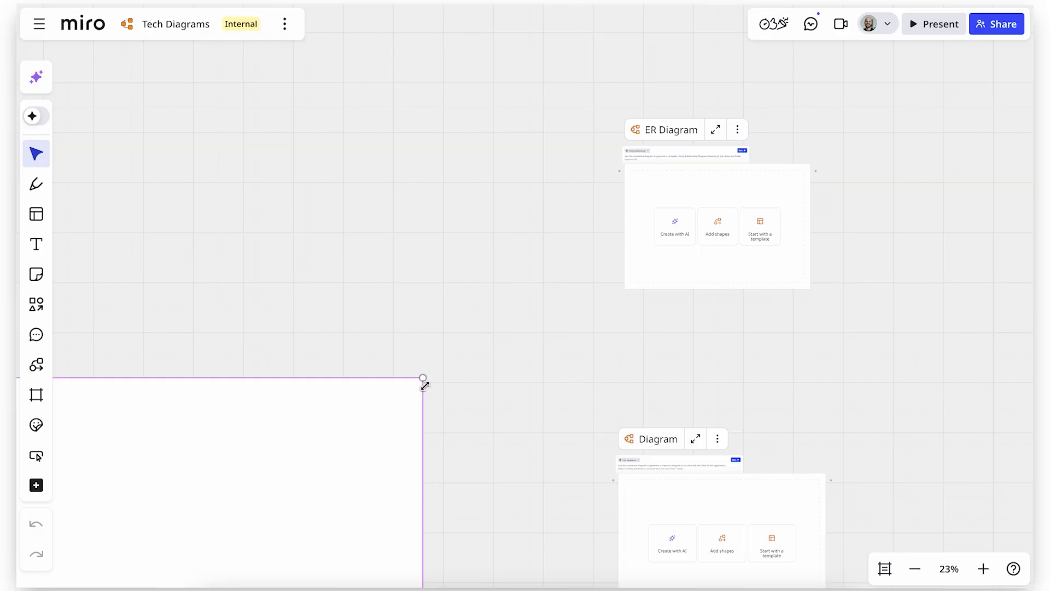
drag(428, 386, 622, 170)
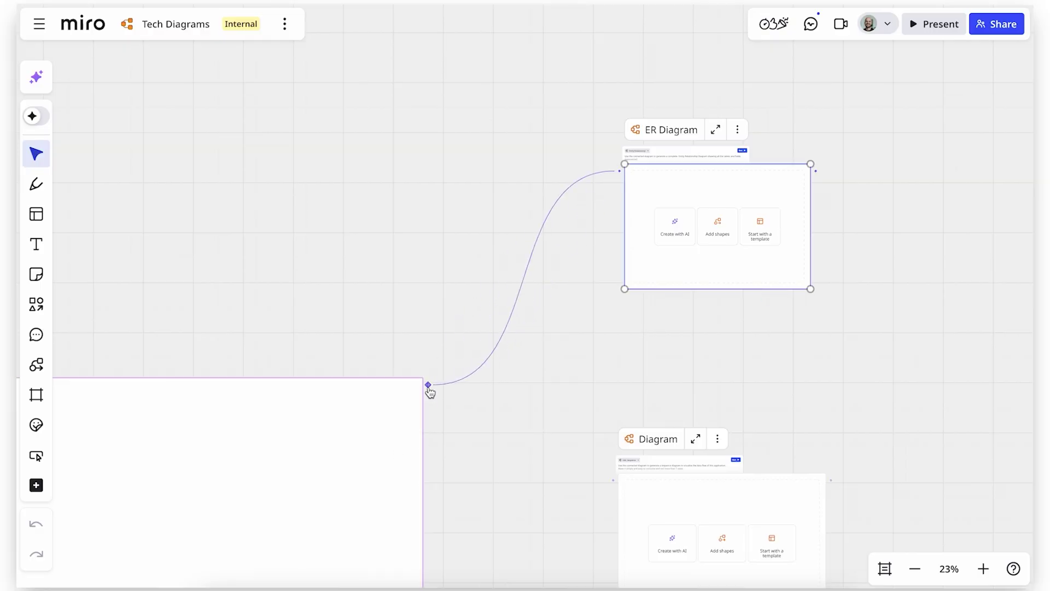
drag(430, 386, 520, 434)
drag(598, 484, 610, 481)
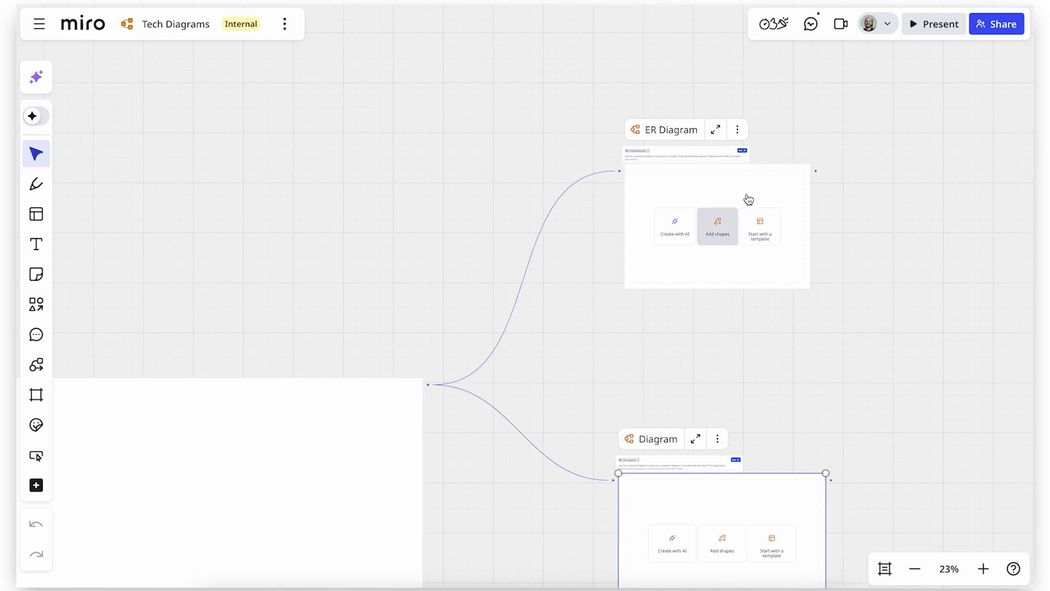
scroll(747, 154, up, 5)
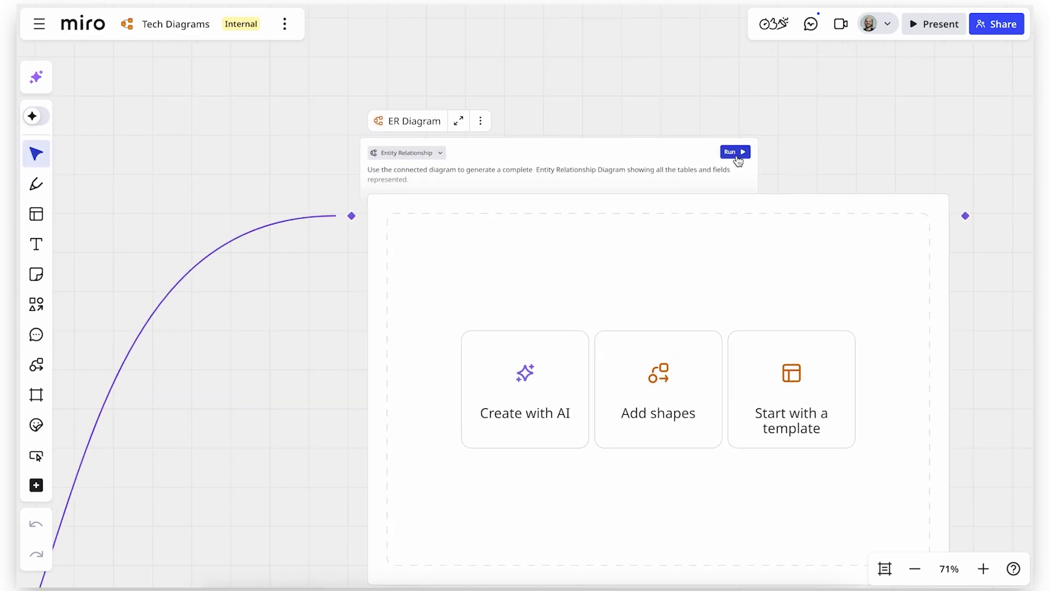
Run the ER Diagram and UML Sequence Diagram frames, then focus the login sequence diagram.
click(738, 155)
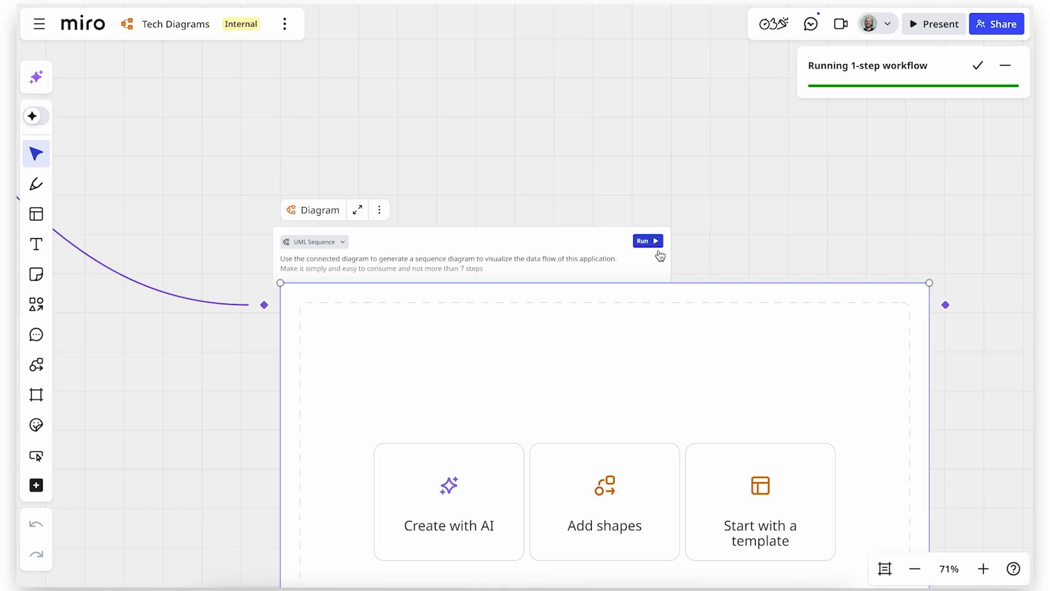
click(649, 242)
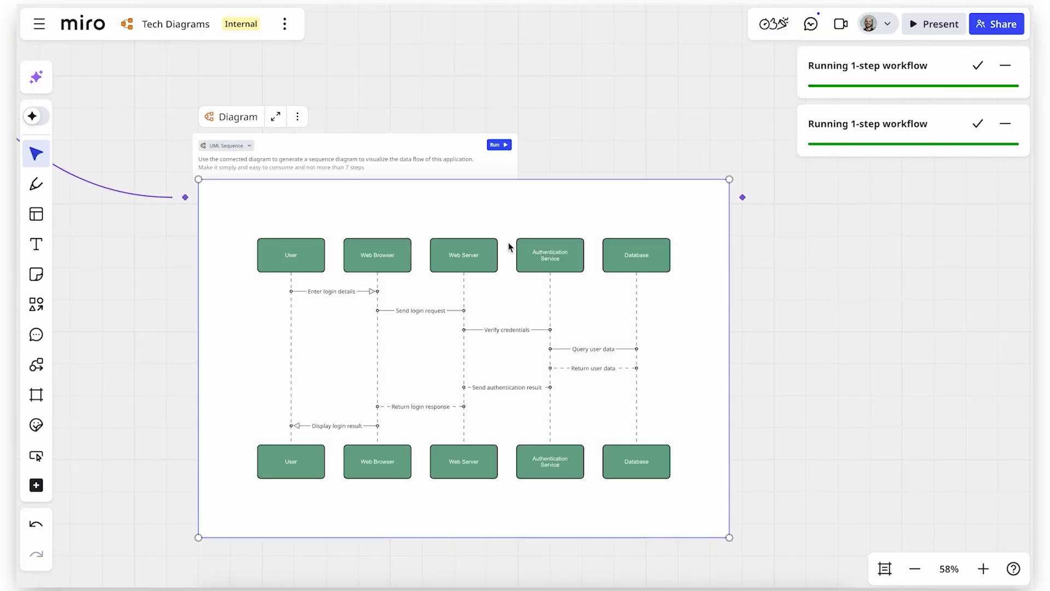
click(276, 116)
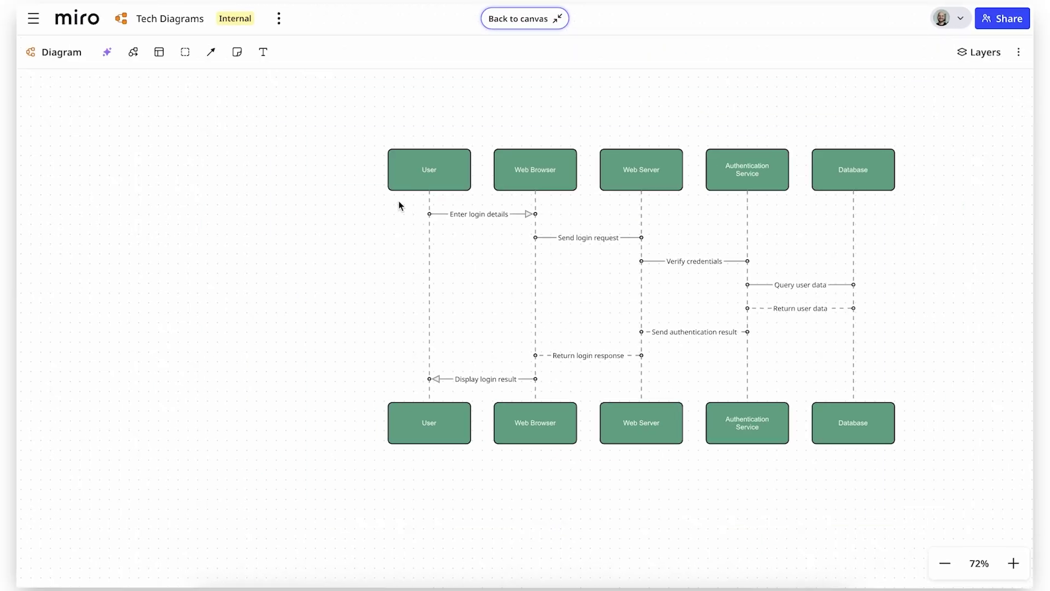
Ask Sidekick's Software Architect persona to 'Create an RFC out of this Diagram'.
click(518, 20)
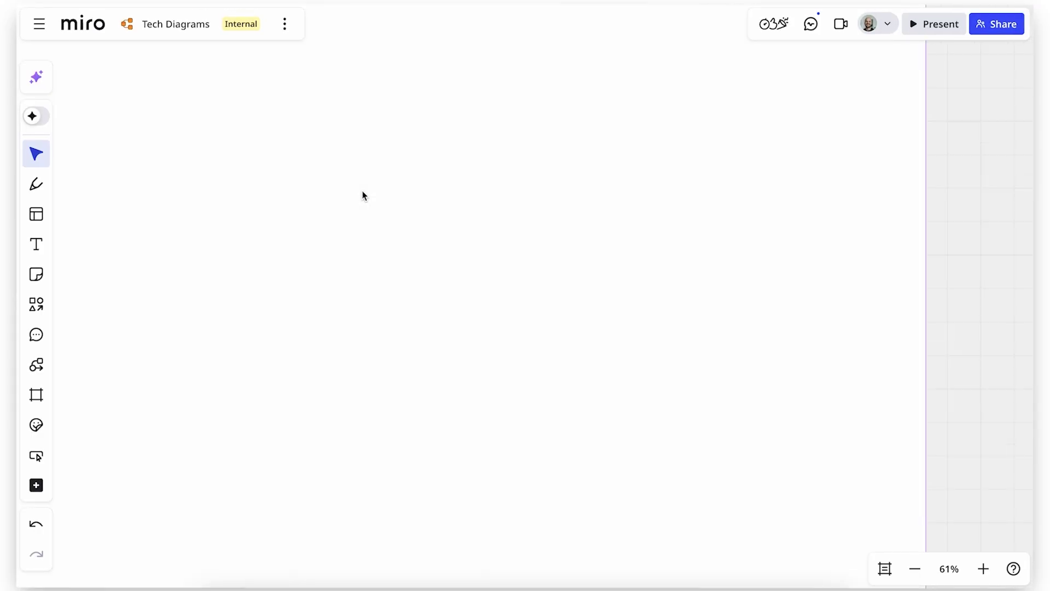
scroll(363, 197, down, 3)
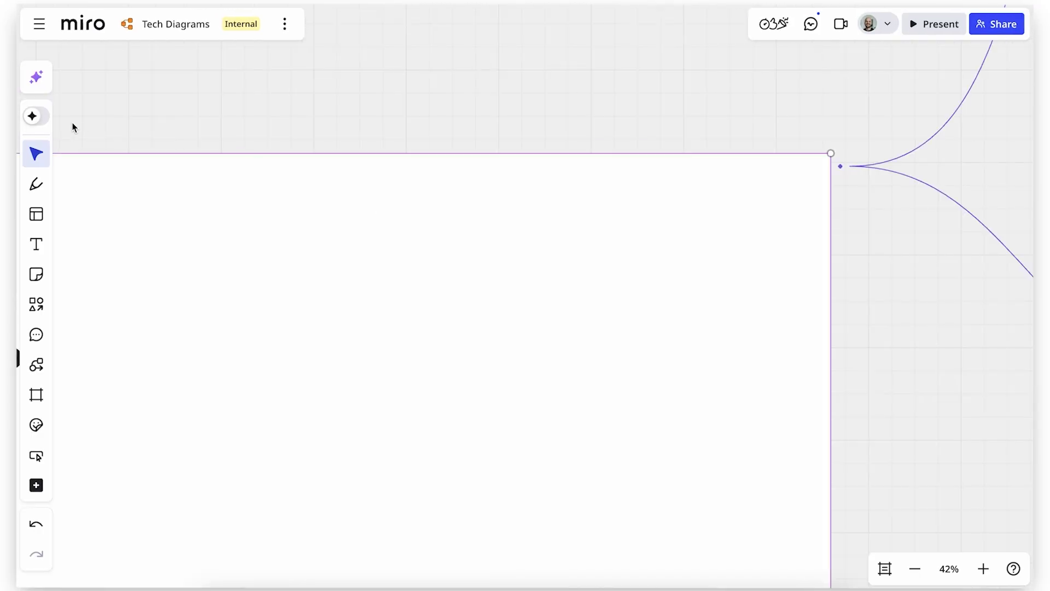
scroll(72, 127, down, 3)
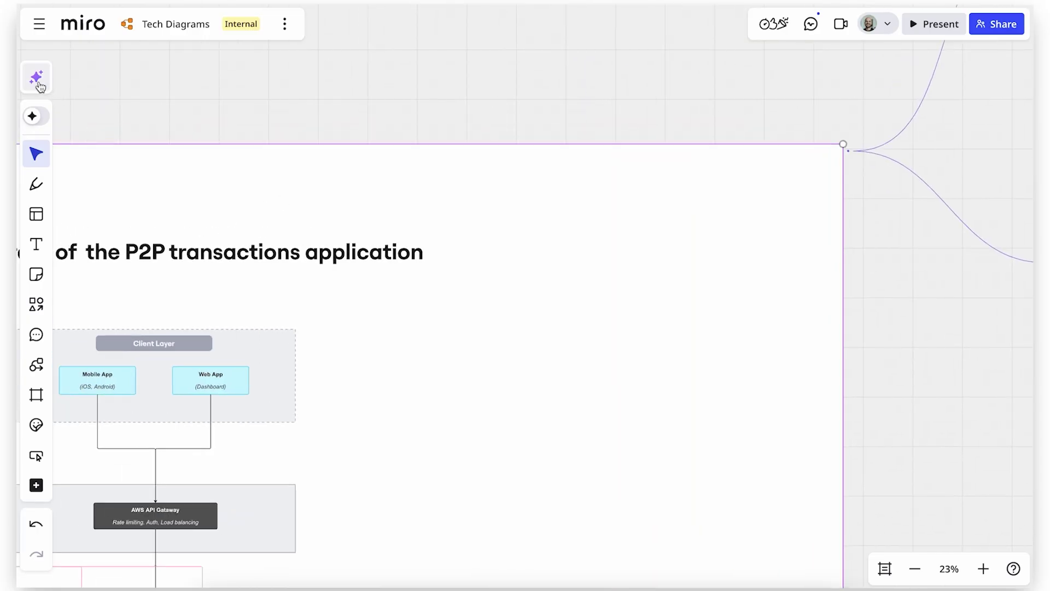
click(37, 80)
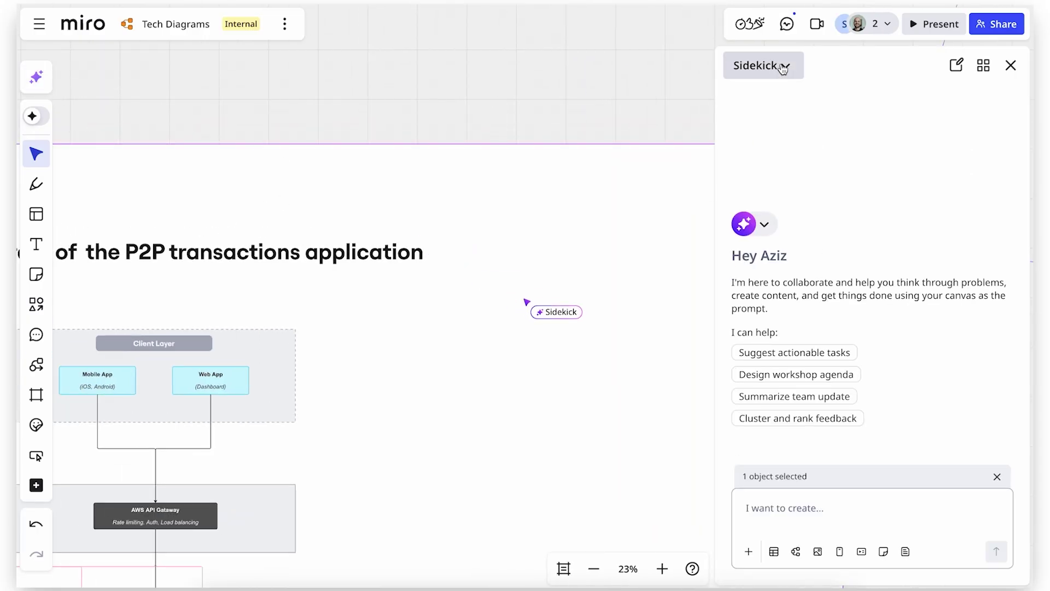
click(783, 68)
click(784, 118)
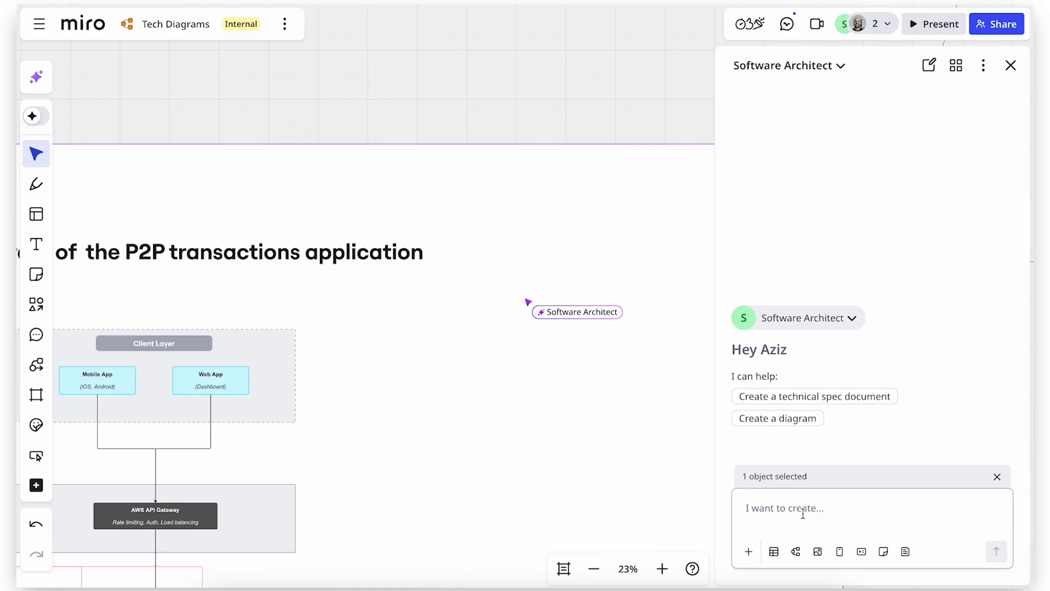
text(Create an RFC out of this Diag)
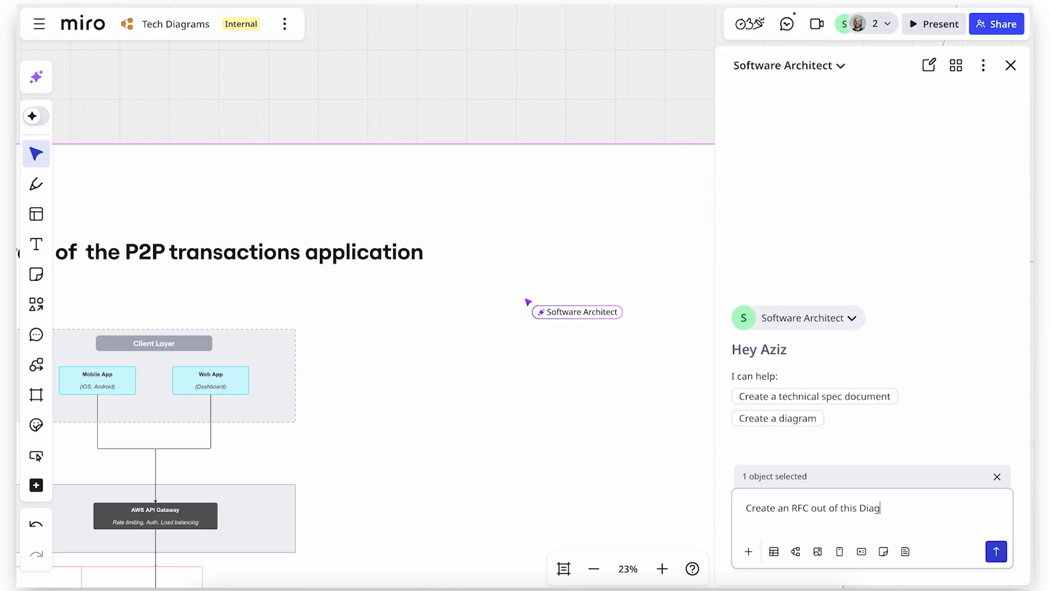
click(1004, 552)
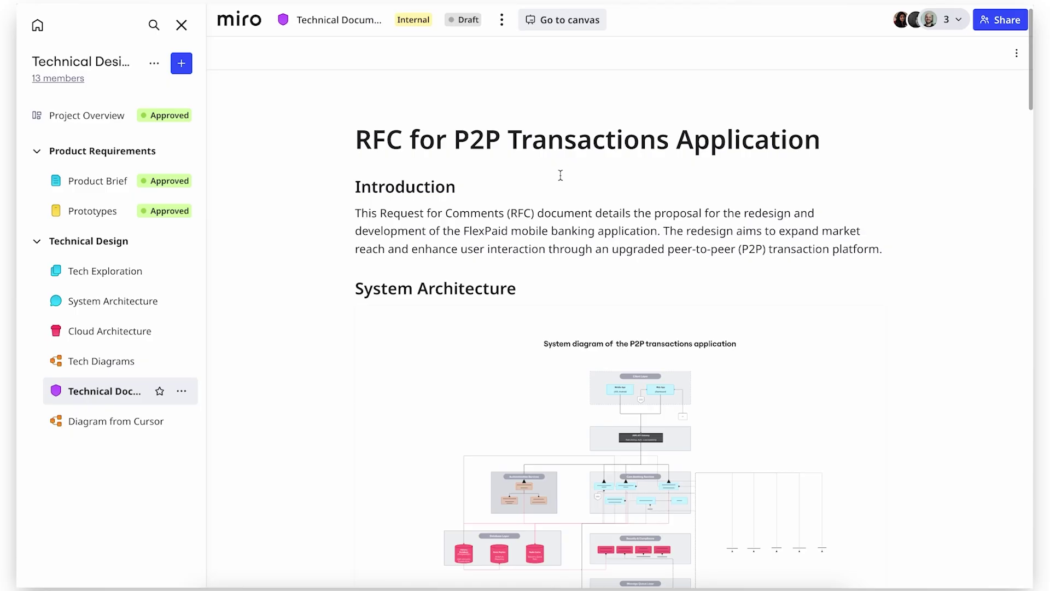
scroll(560, 174, down, 10)
scroll(865, 239, up, 2)
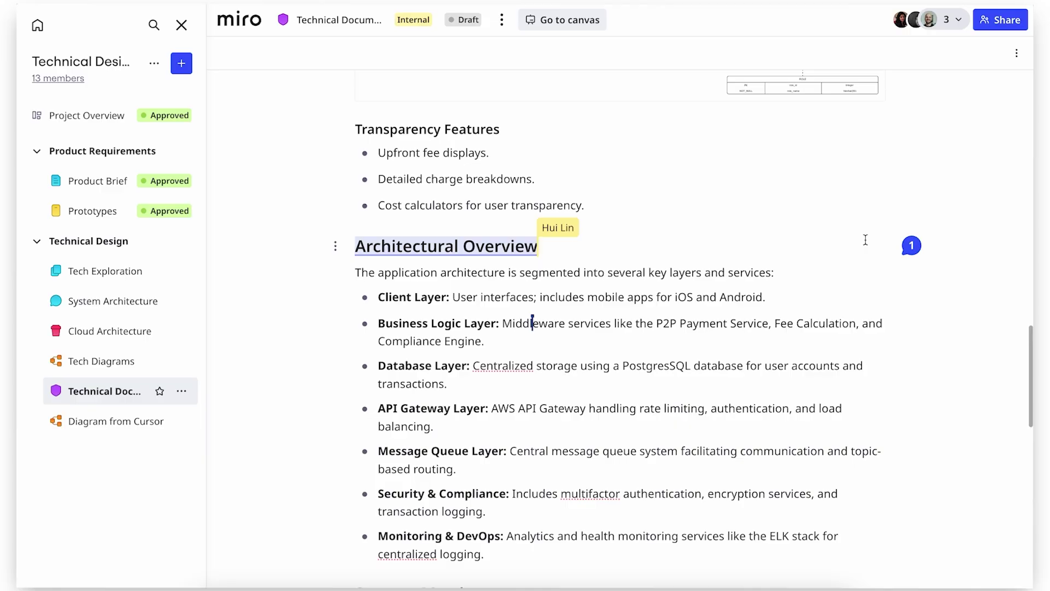
Add an emoji reaction to the Architectural Overview comment and set the status to Approved.
click(912, 246)
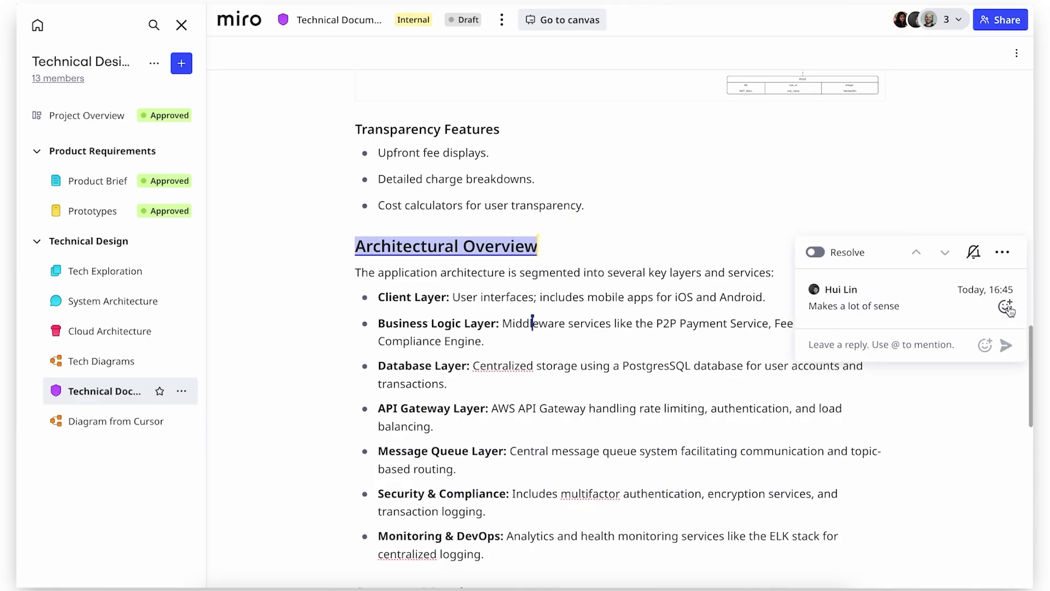
click(1005, 306)
key(Escape)
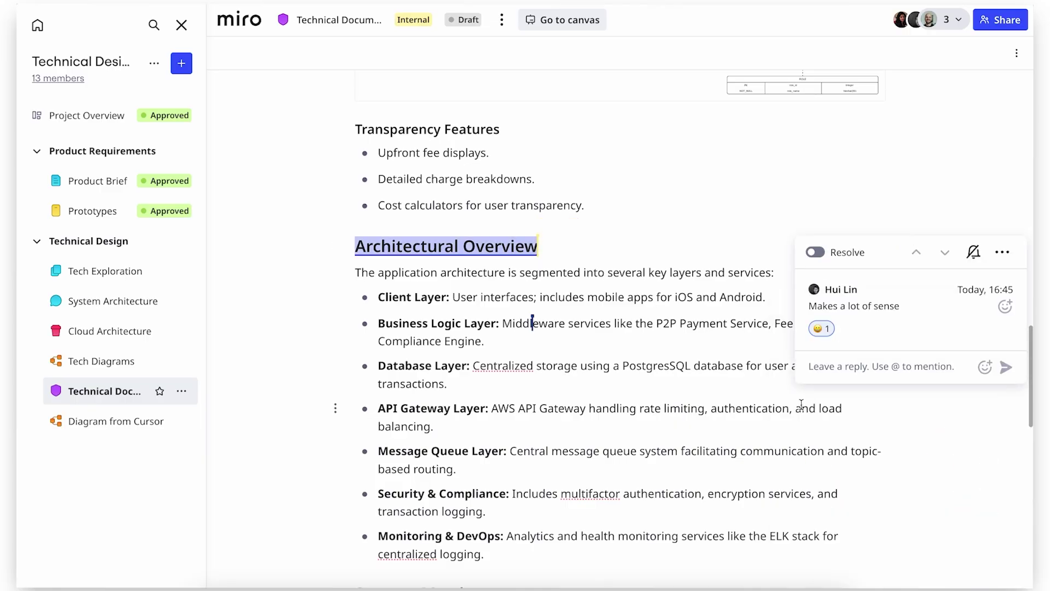
click(467, 19)
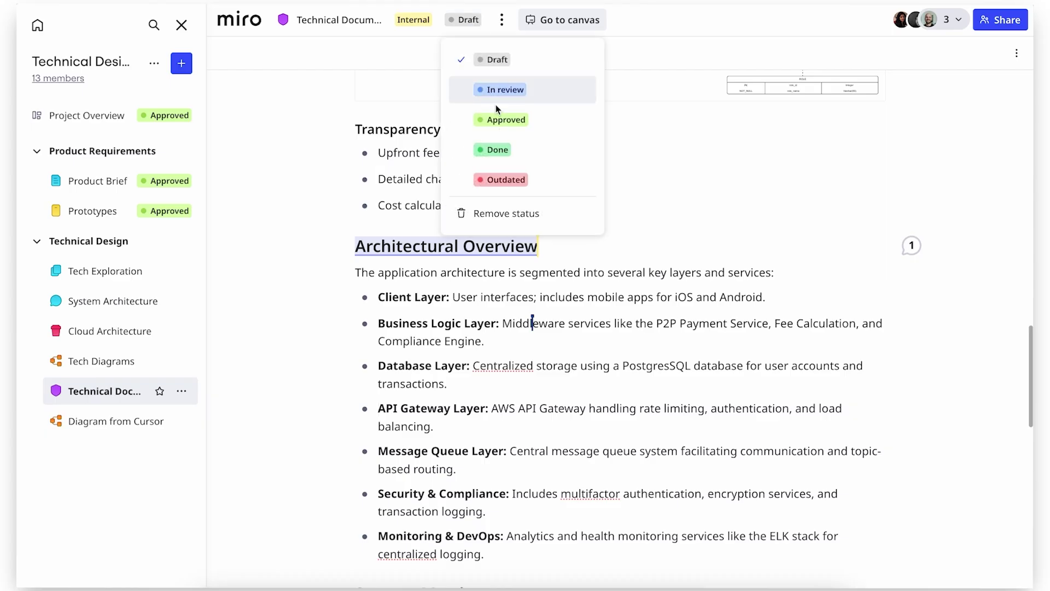
click(502, 121)
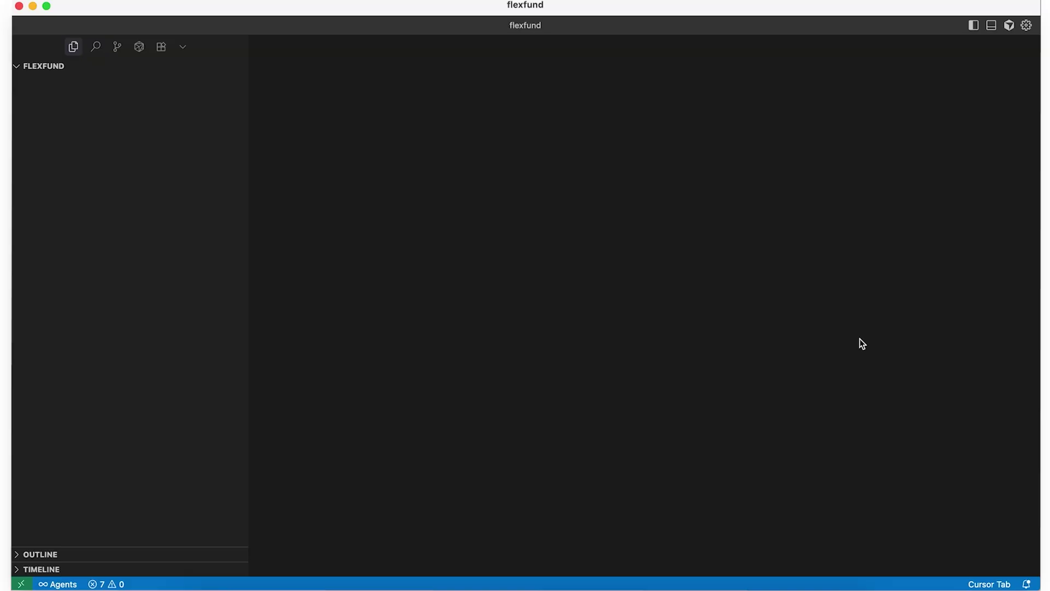
Prompt Cursor's agent with the Miro board URL for Node.js microservices, then view split-bill-service index.js.
click(1009, 26)
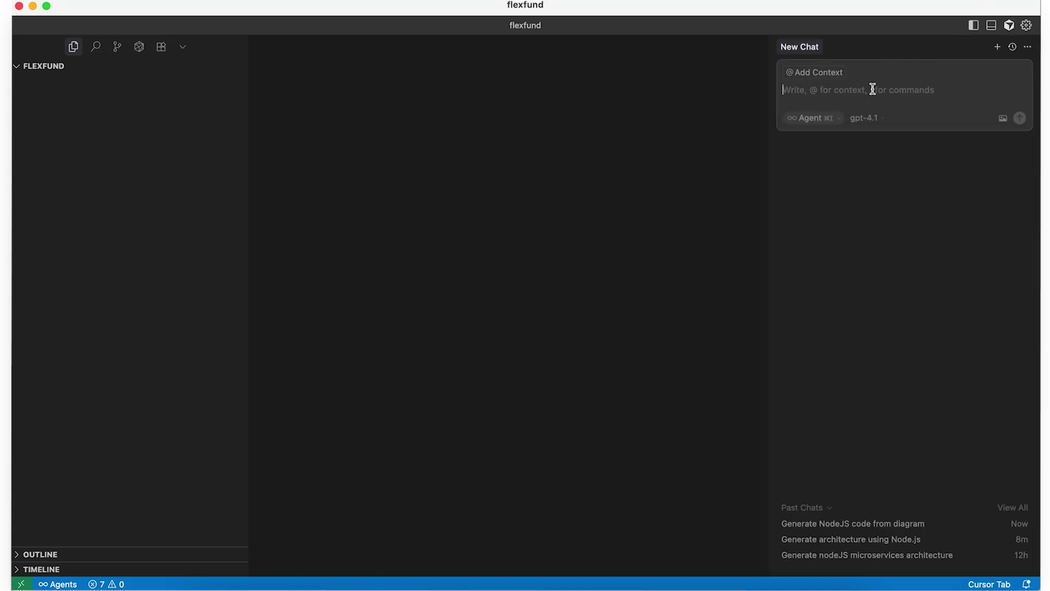
text(Use the diagram on this ba)
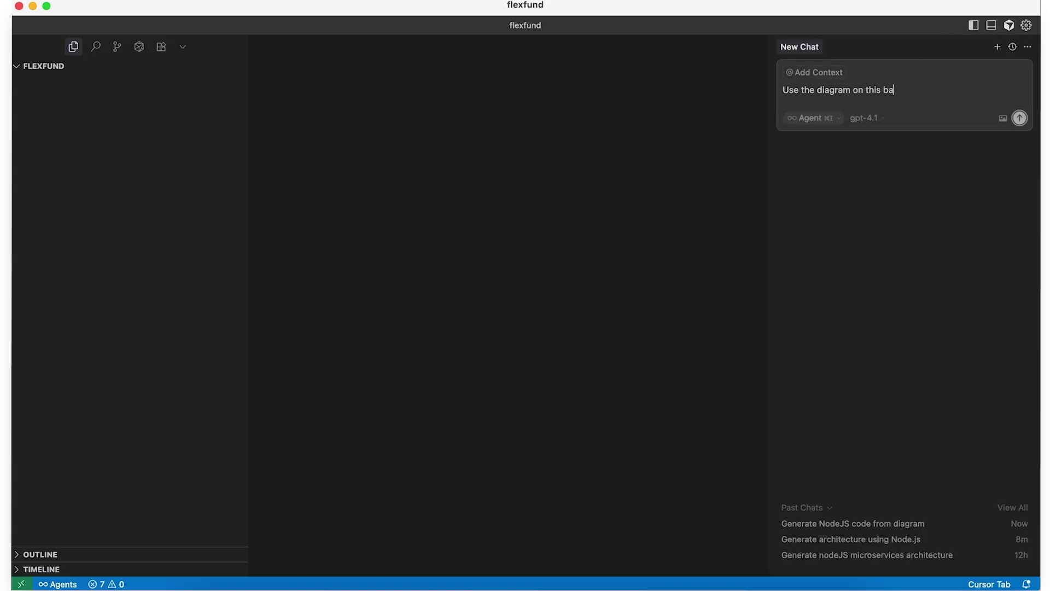
text(oard @https://miro.com/app/board/uXjVJGlyDDs=/ to g)
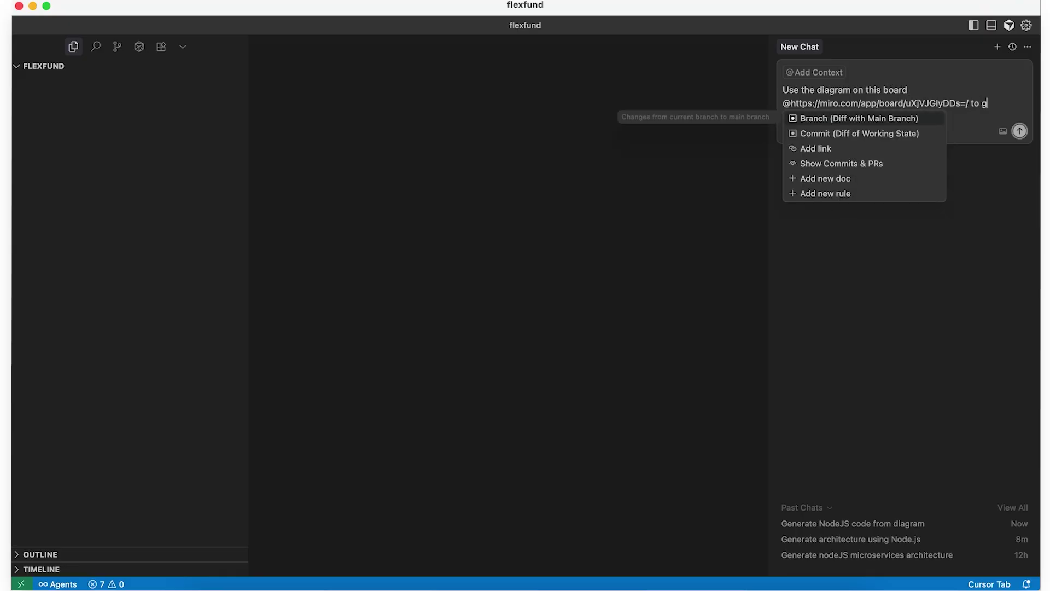
text(enerate the microservices in )
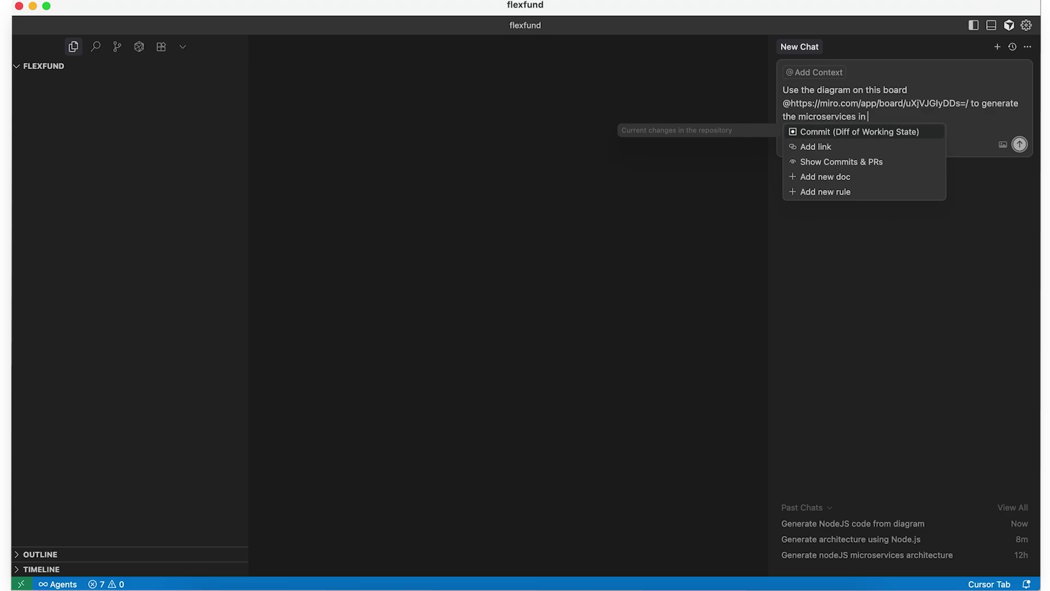
text(Nodejs.)
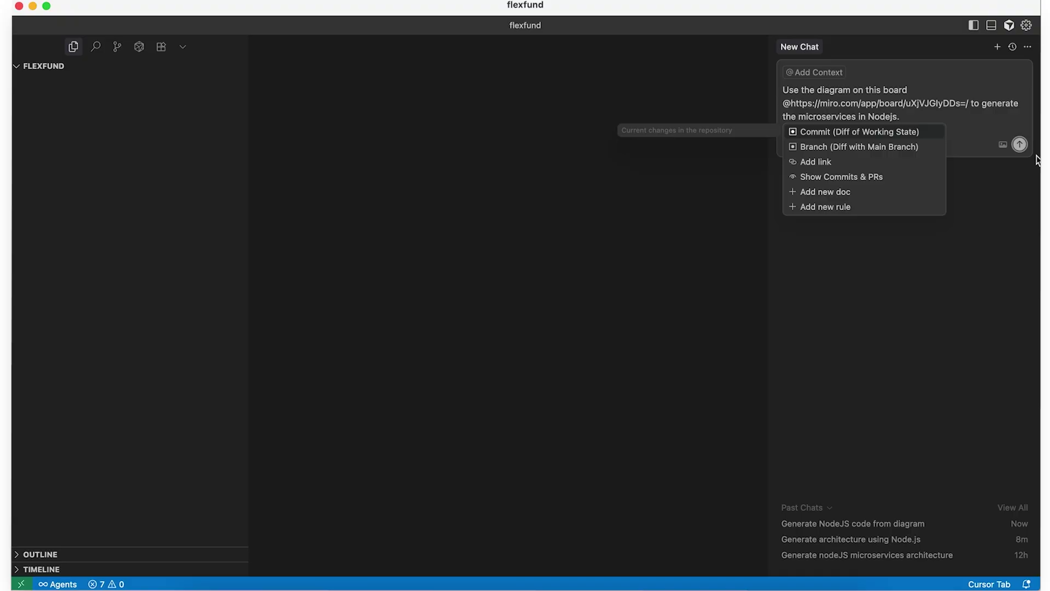
click(1019, 144)
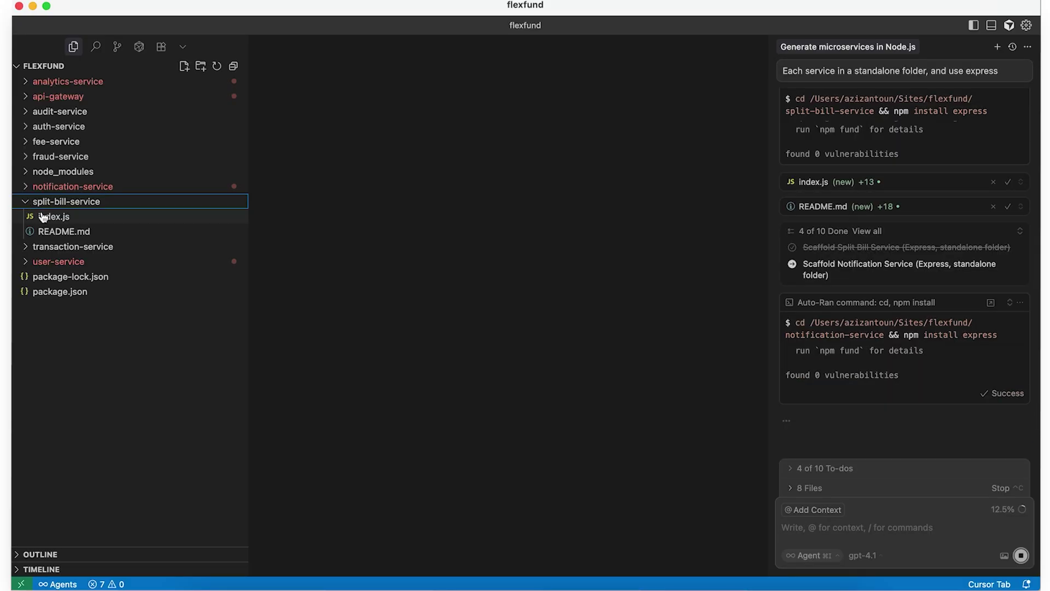
click(43, 217)
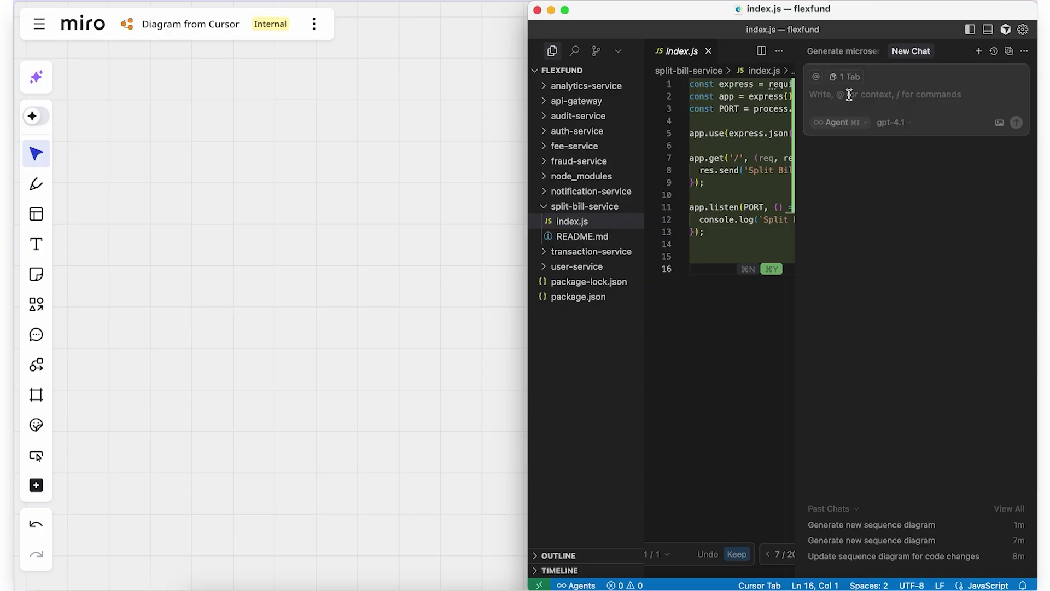
text(Since I made new changes to my code, generate a new sequence diagram and place it on this board @https://miro.com/app/board/uXjVJGYAX58=/)
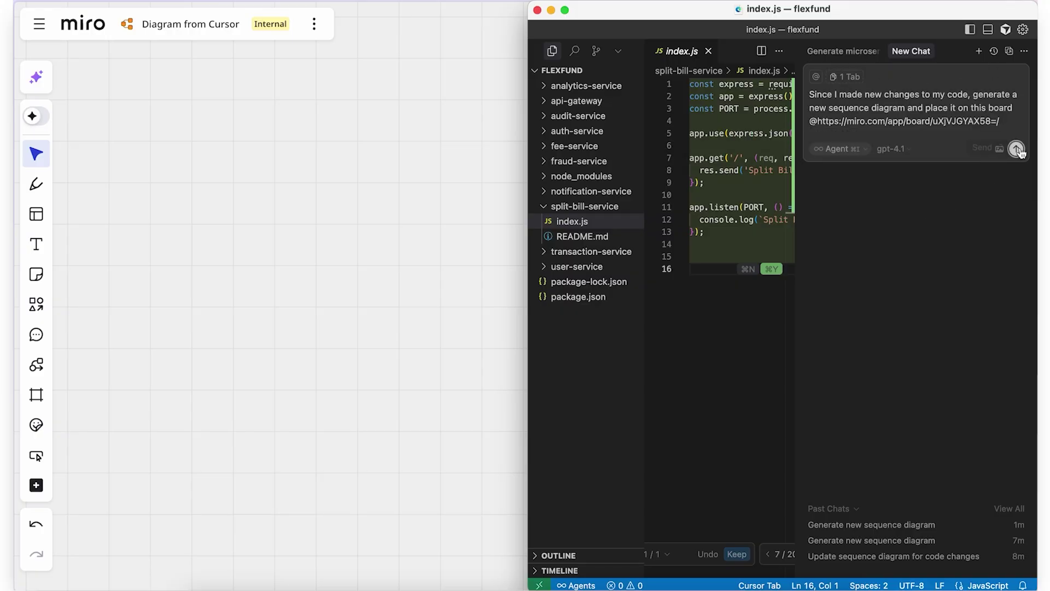
Send the flexfund sequence-diagram request to Cursor's agent and approve its Miro MCP tool call.
click(1018, 150)
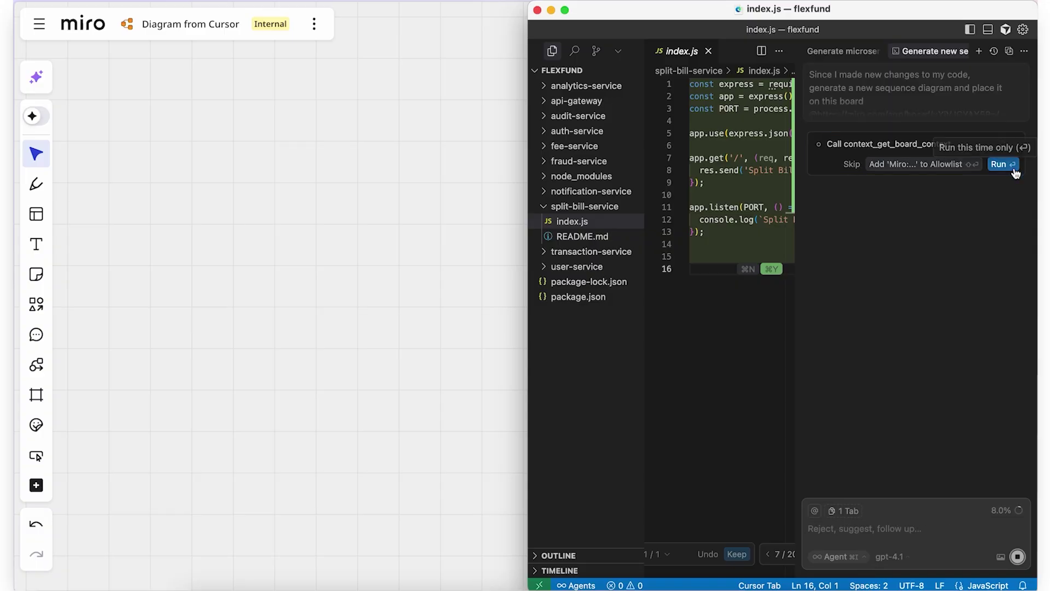
click(1013, 171)
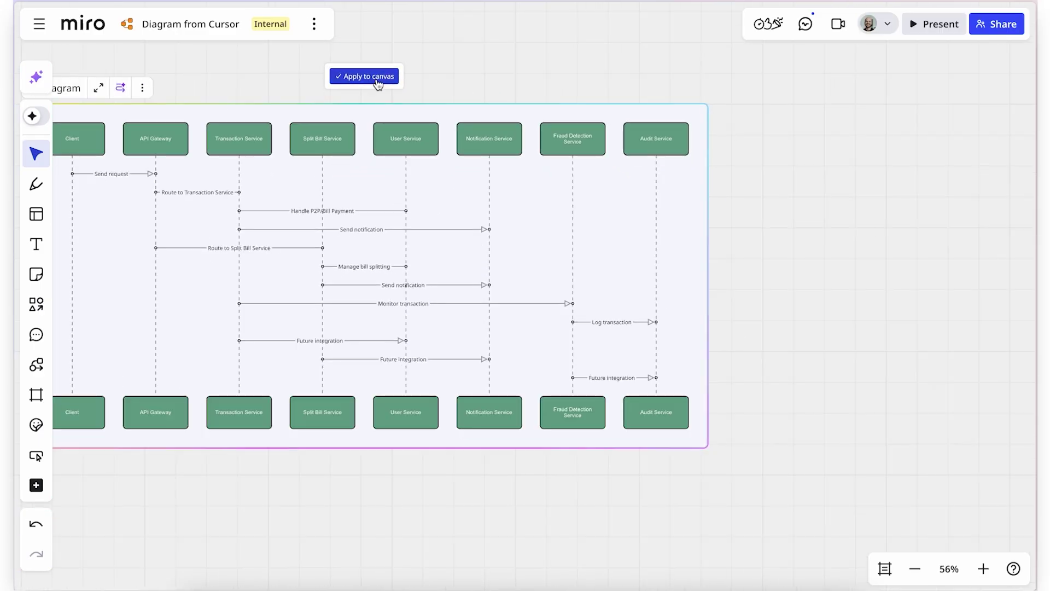
Apply the Client-to-Audit Service diagram to the canvas, then go to Technical Design's Project Overview board.
click(377, 82)
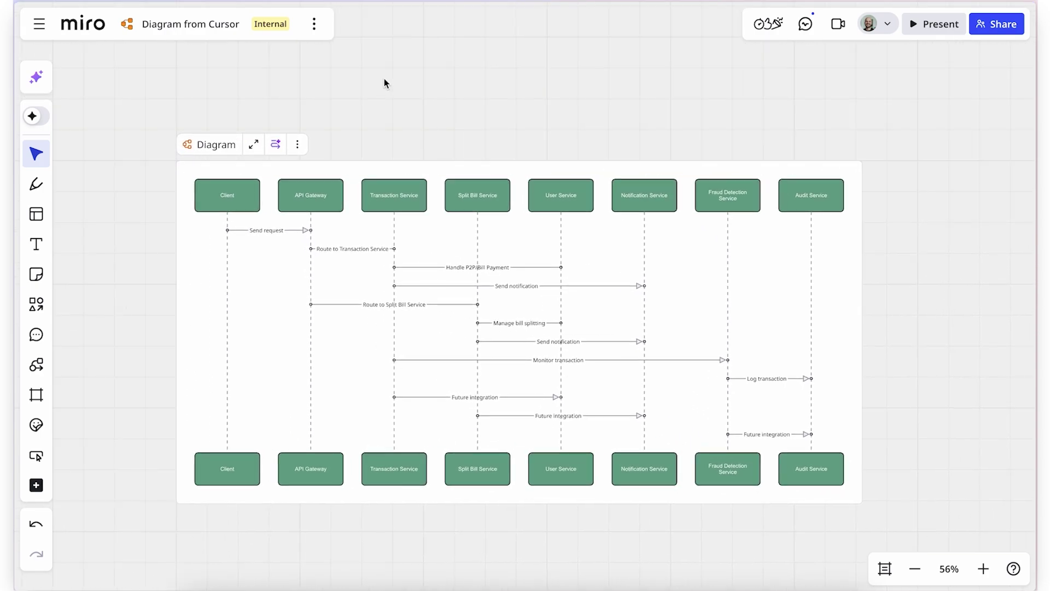
click(39, 24)
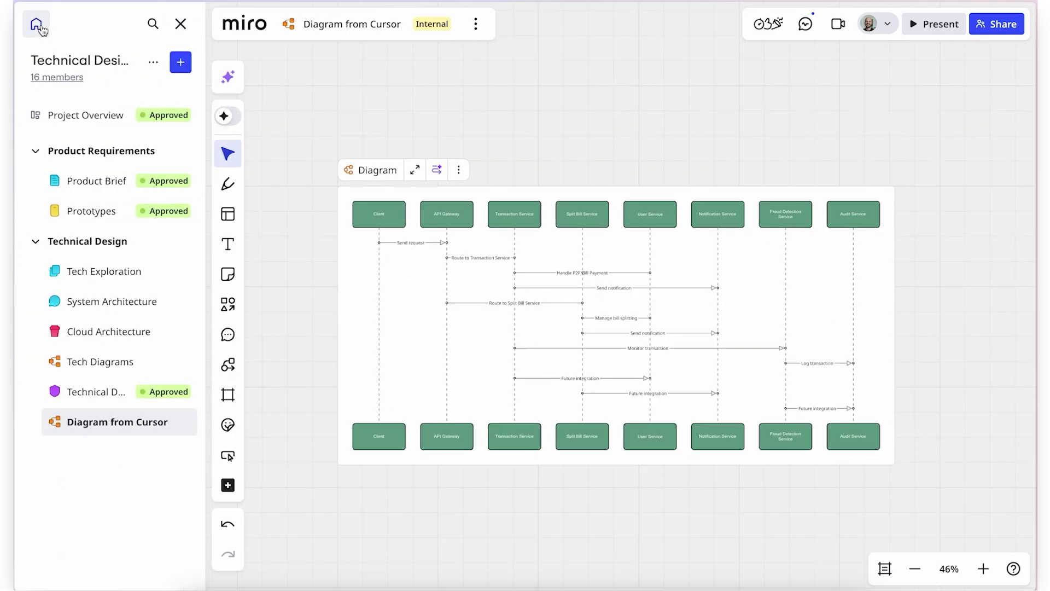
click(98, 123)
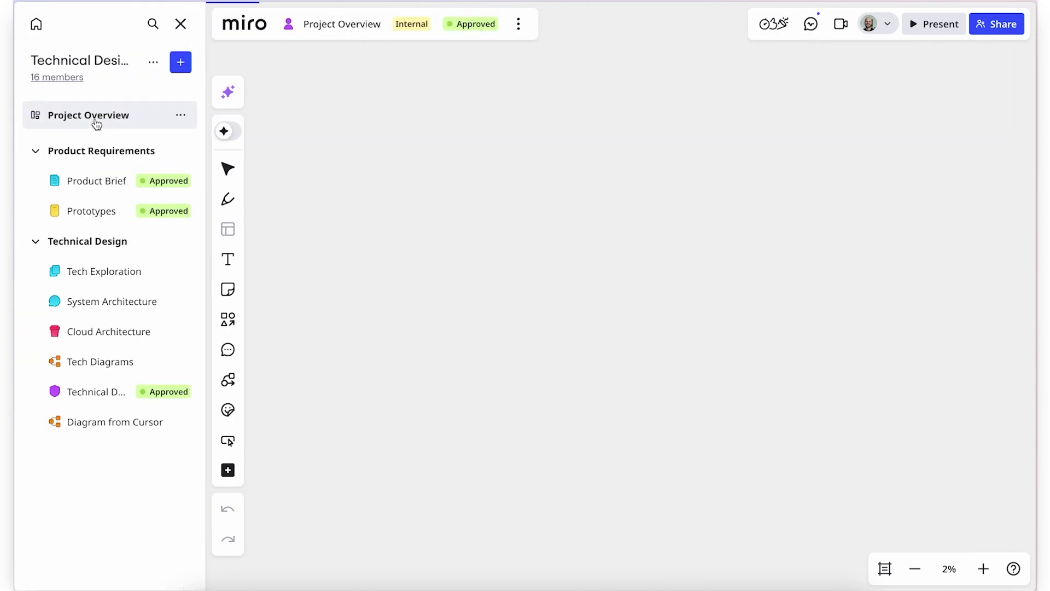